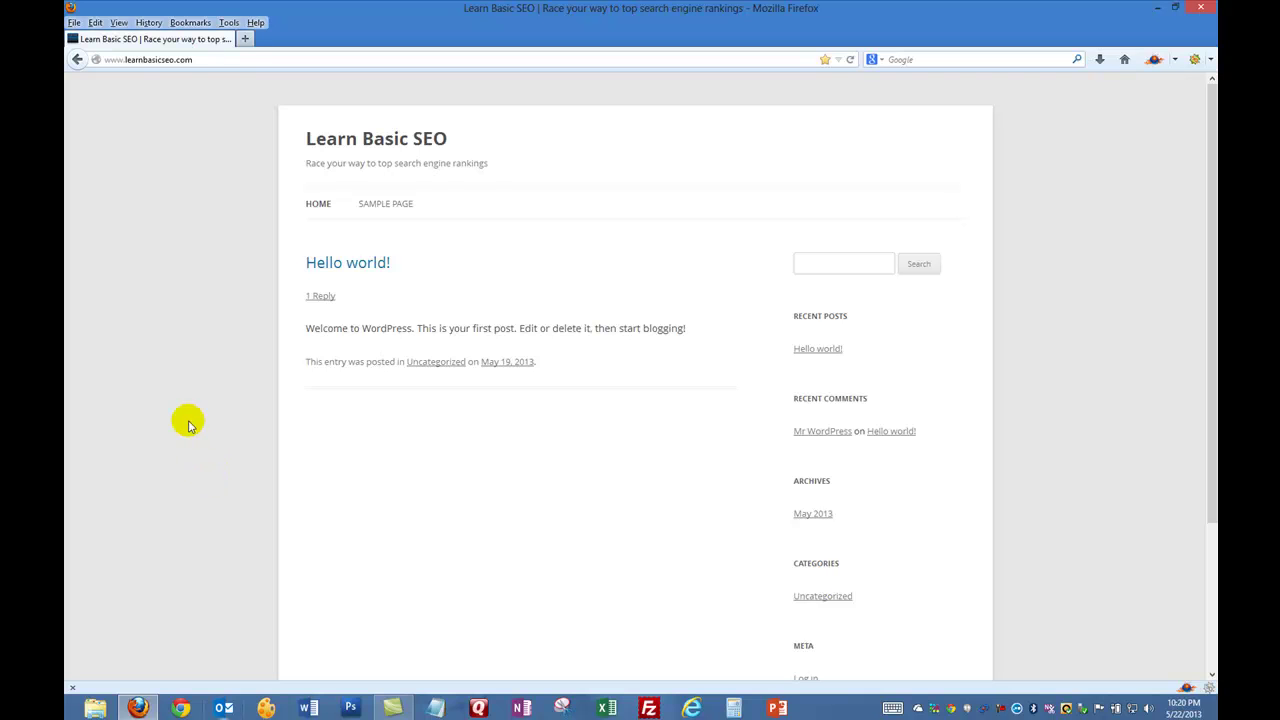
Add /wp-admin to the site URL and load the WordPress Dashboard
click(228, 59)
click(228, 59)
text(/wp-c)
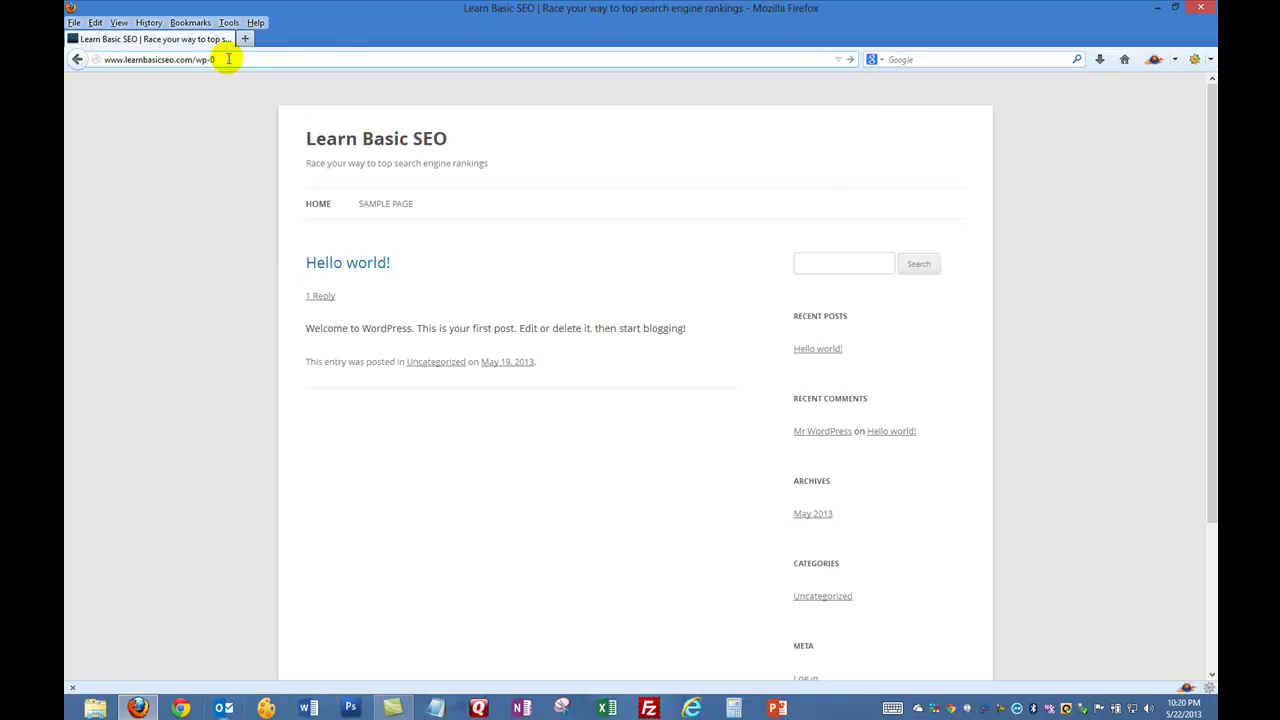
key(BackSpace)
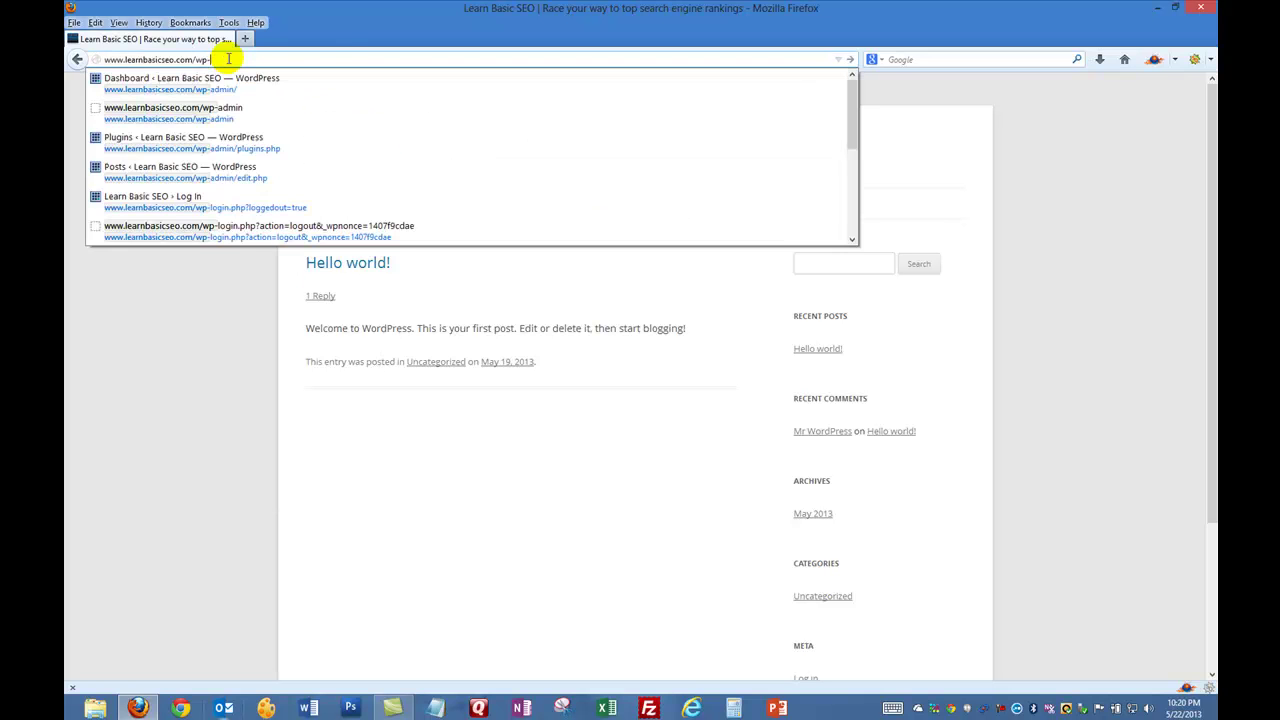
text(admin)
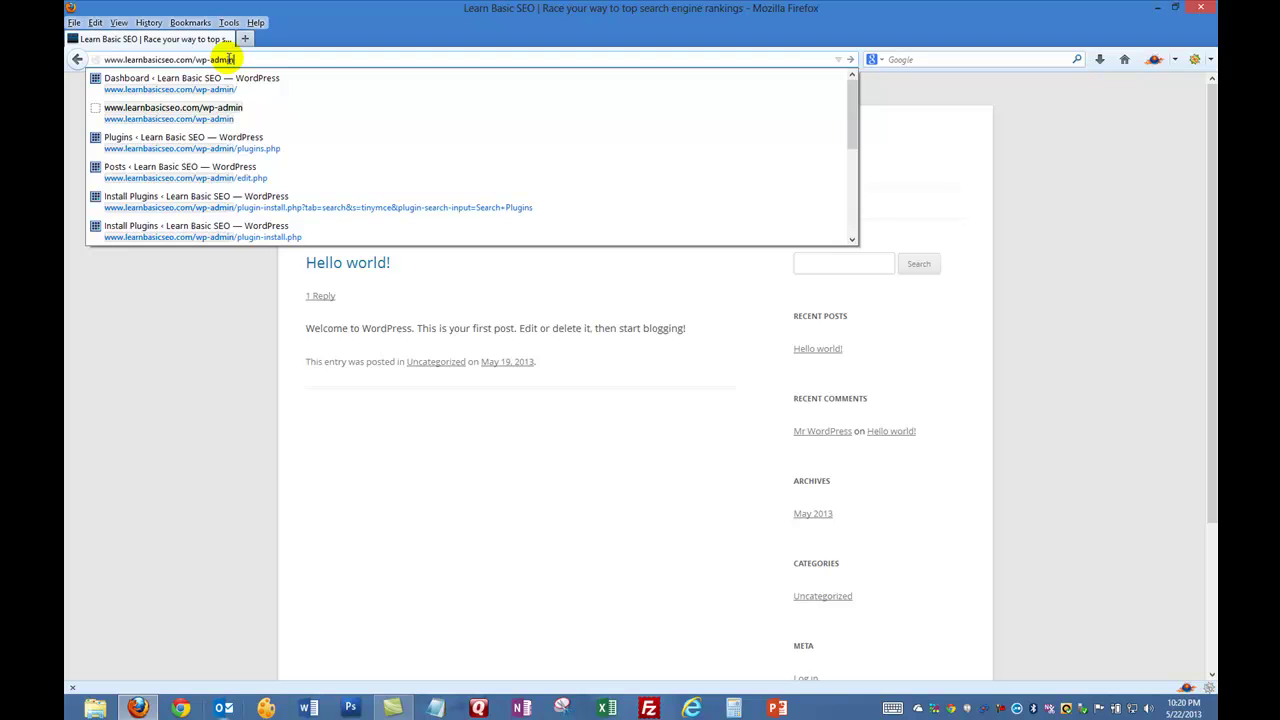
key(Return)
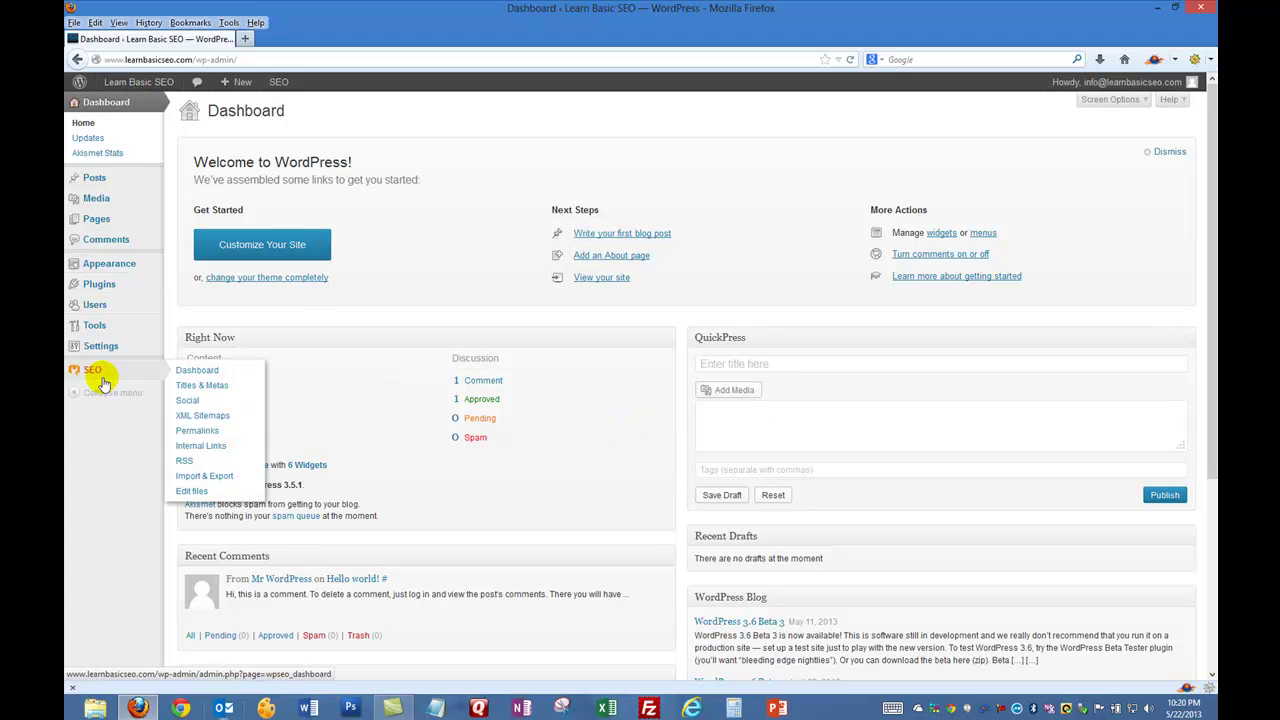
Search Plugins > Add New for 'tinymce' to list matching plugins such as Ultimate TinyMCE
mouse_move(113, 284)
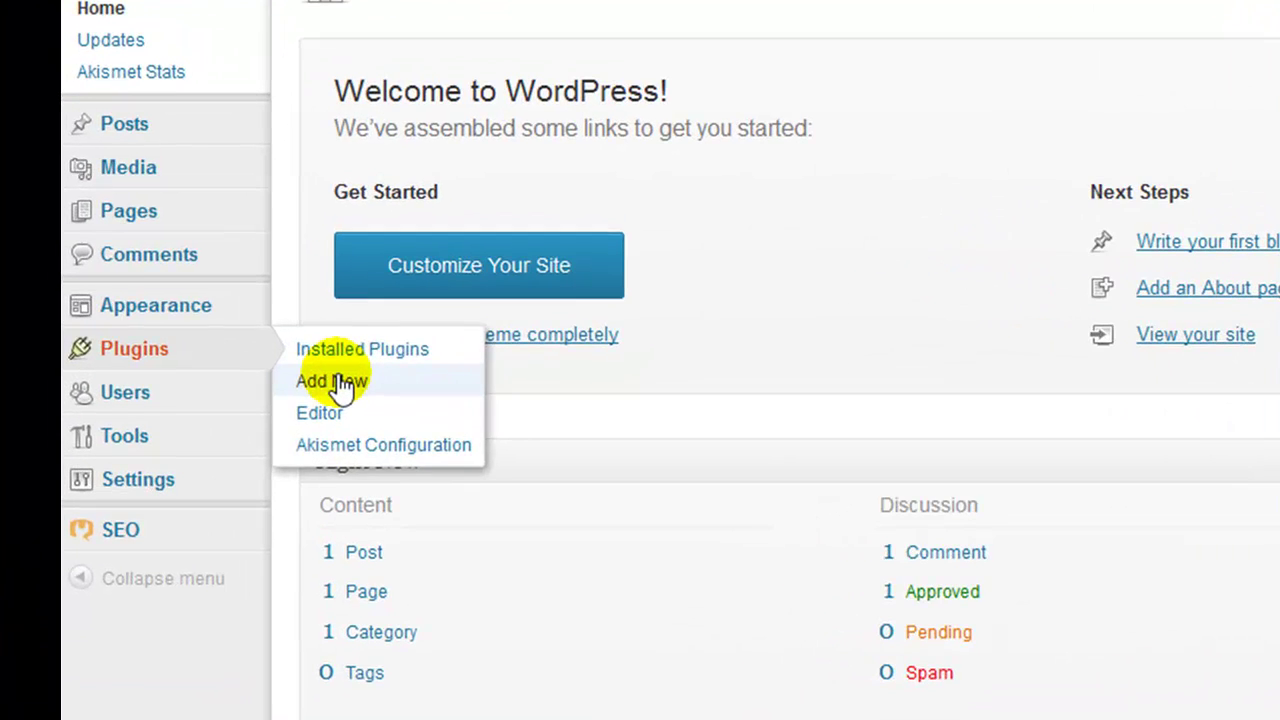
click(194, 300)
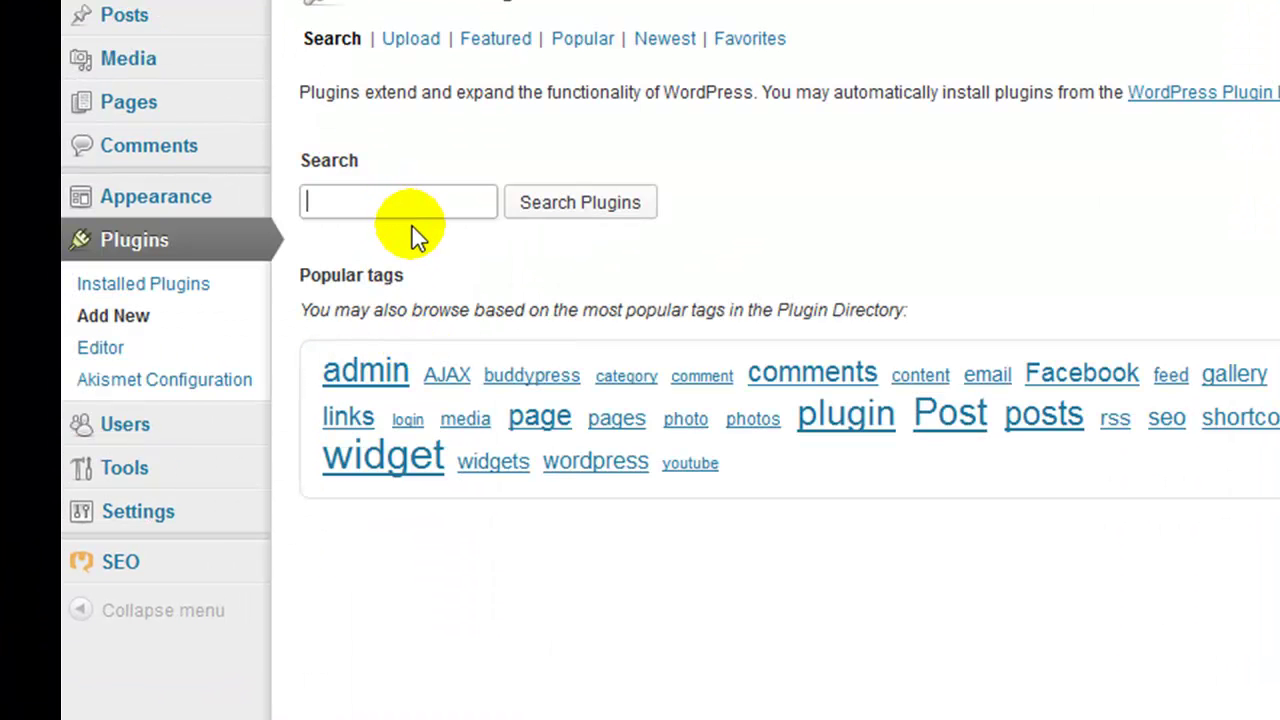
text(tinymce)
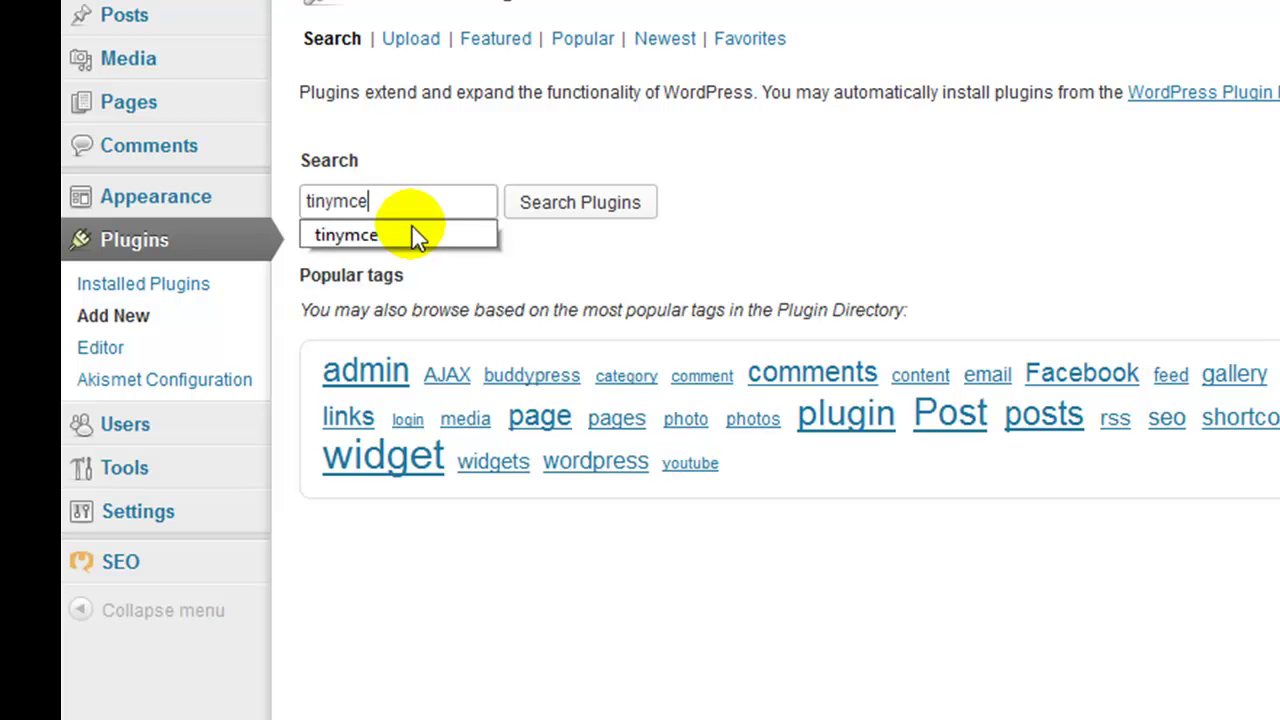
key(Return)
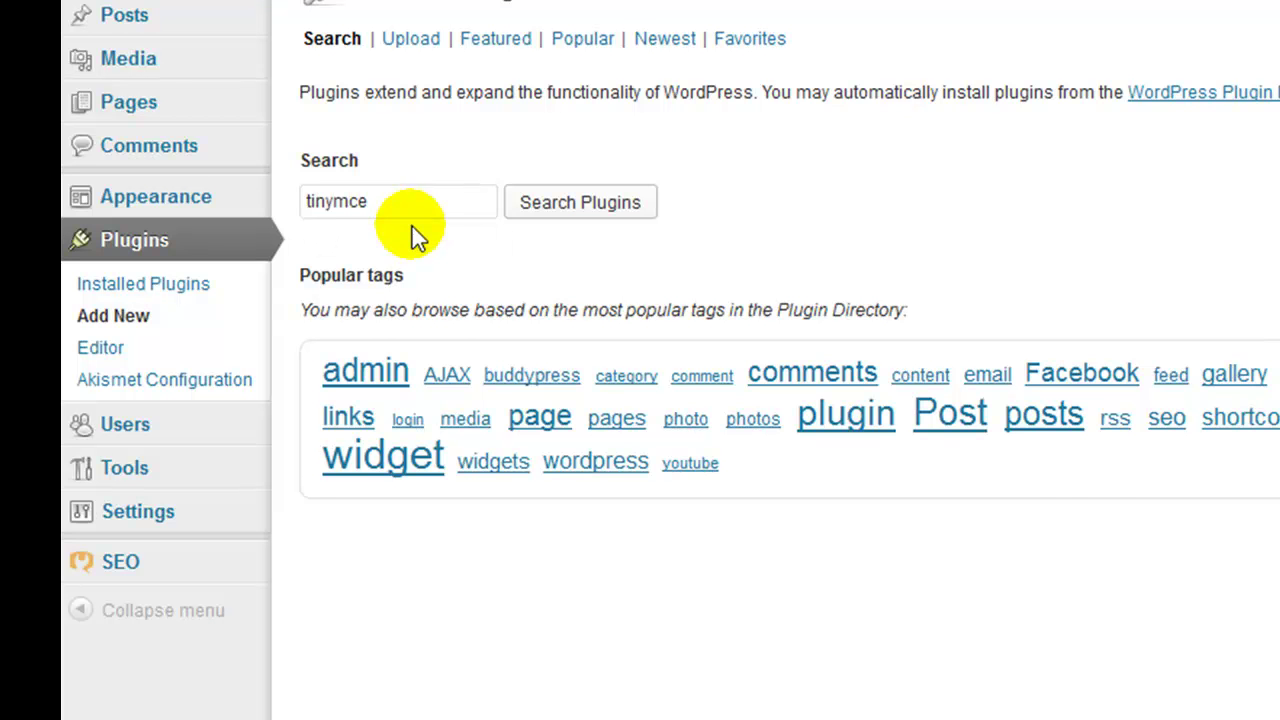
drag(458, 353, 311, 356)
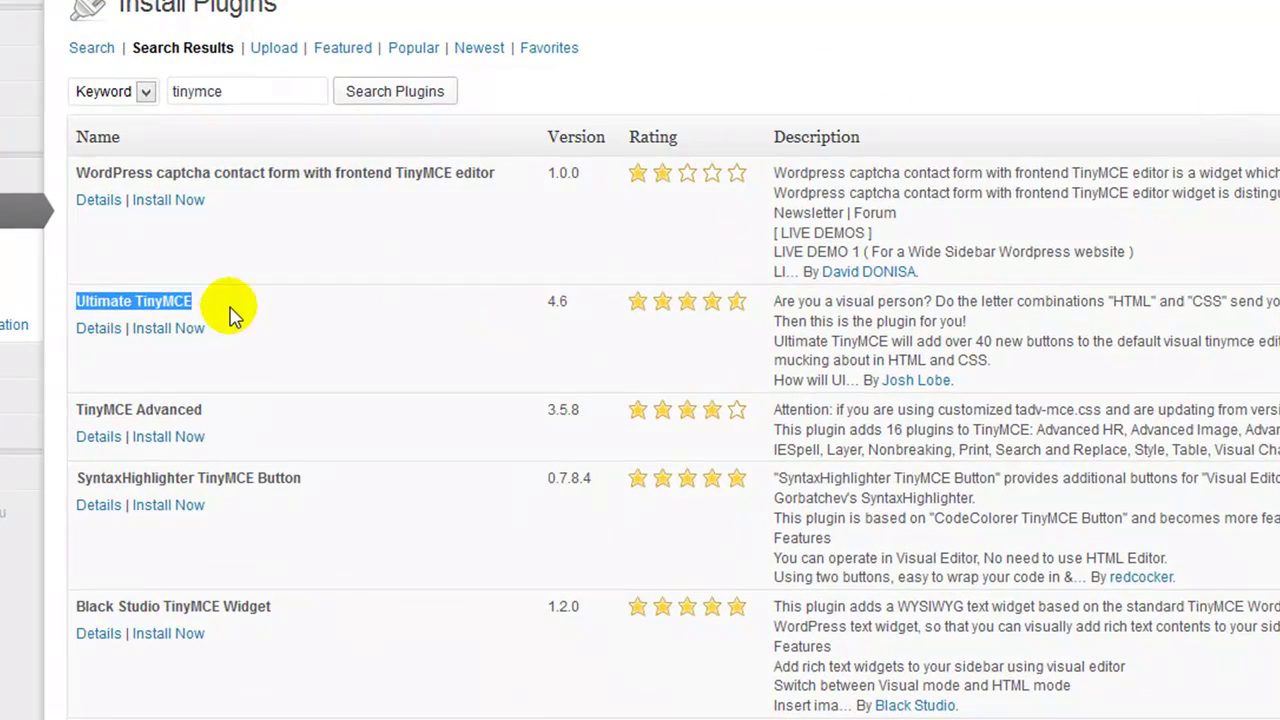
click(229, 315)
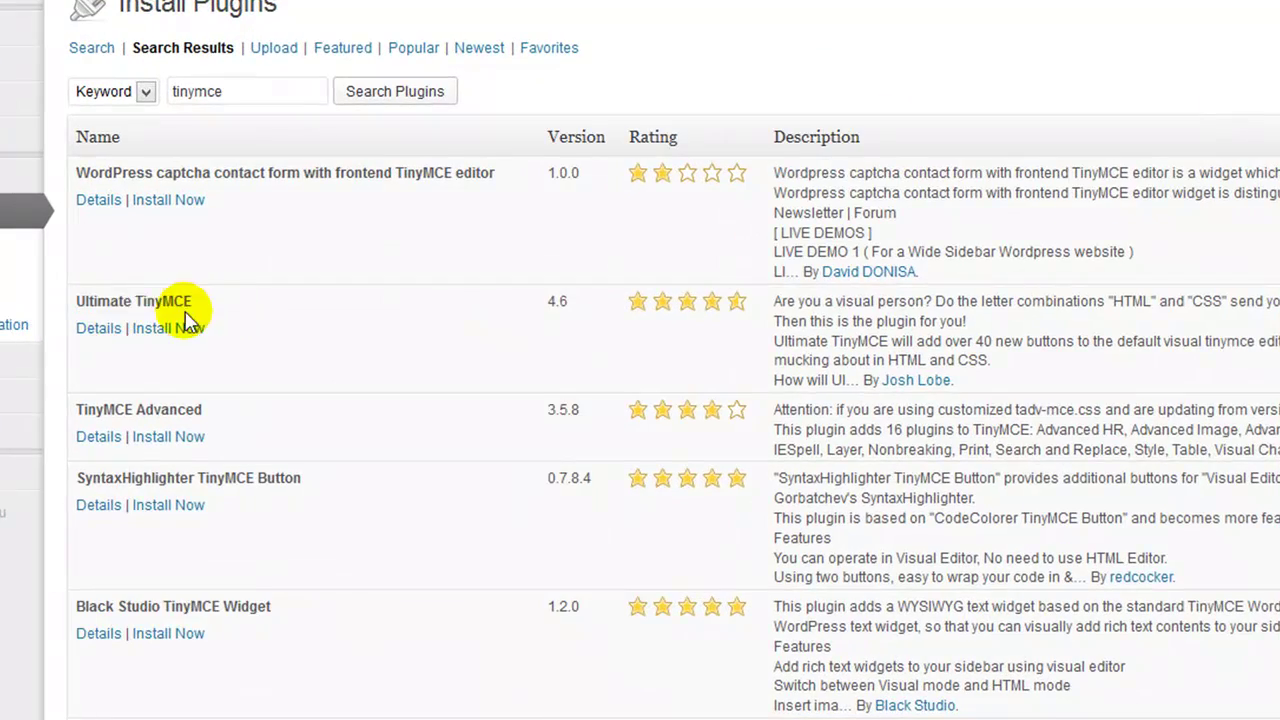
drag(197, 310, 63, 298)
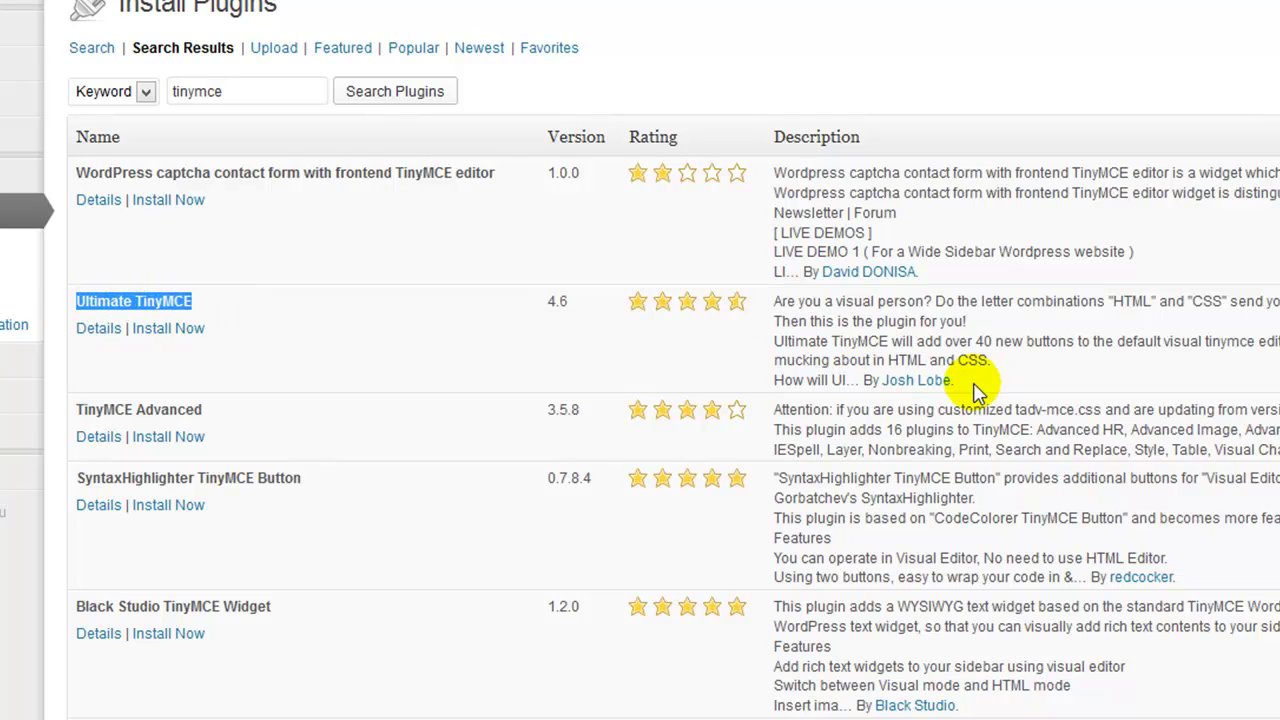
drag(966, 384, 868, 381)
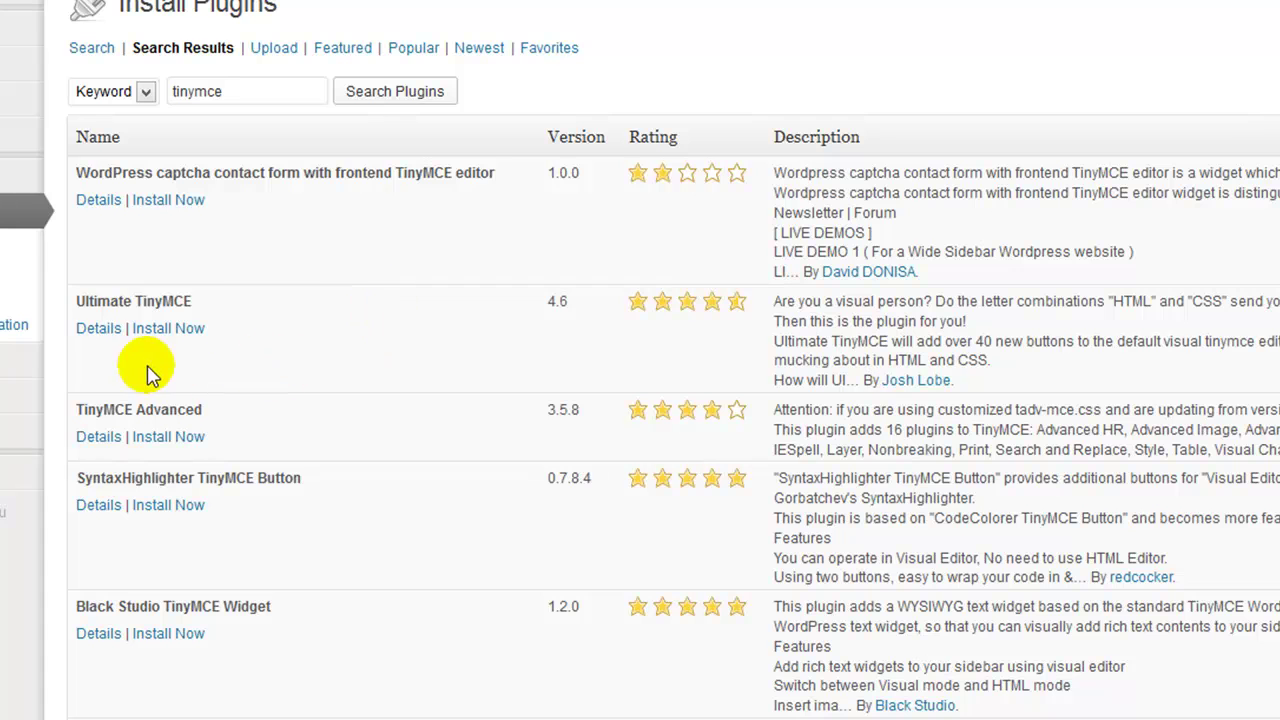
Review Ultimate TinyMCE's details, screenshots and installation notes, then install version 4.6
click(102, 330)
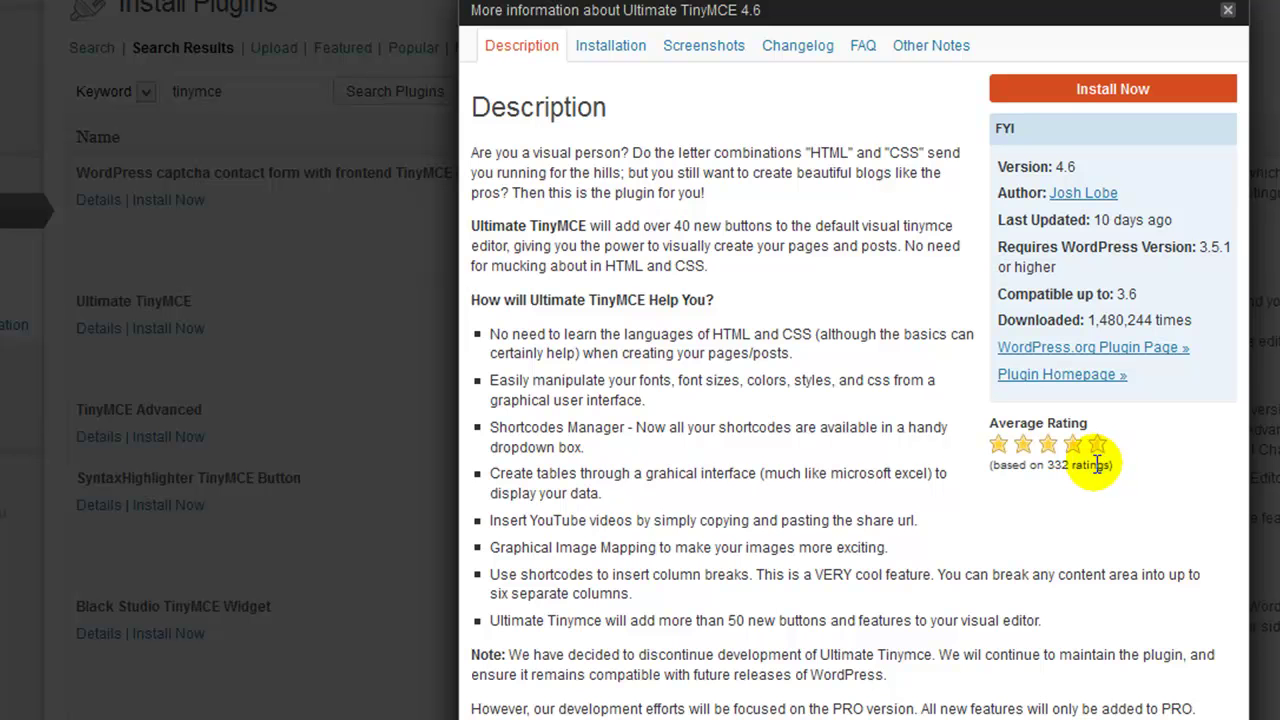
click(709, 52)
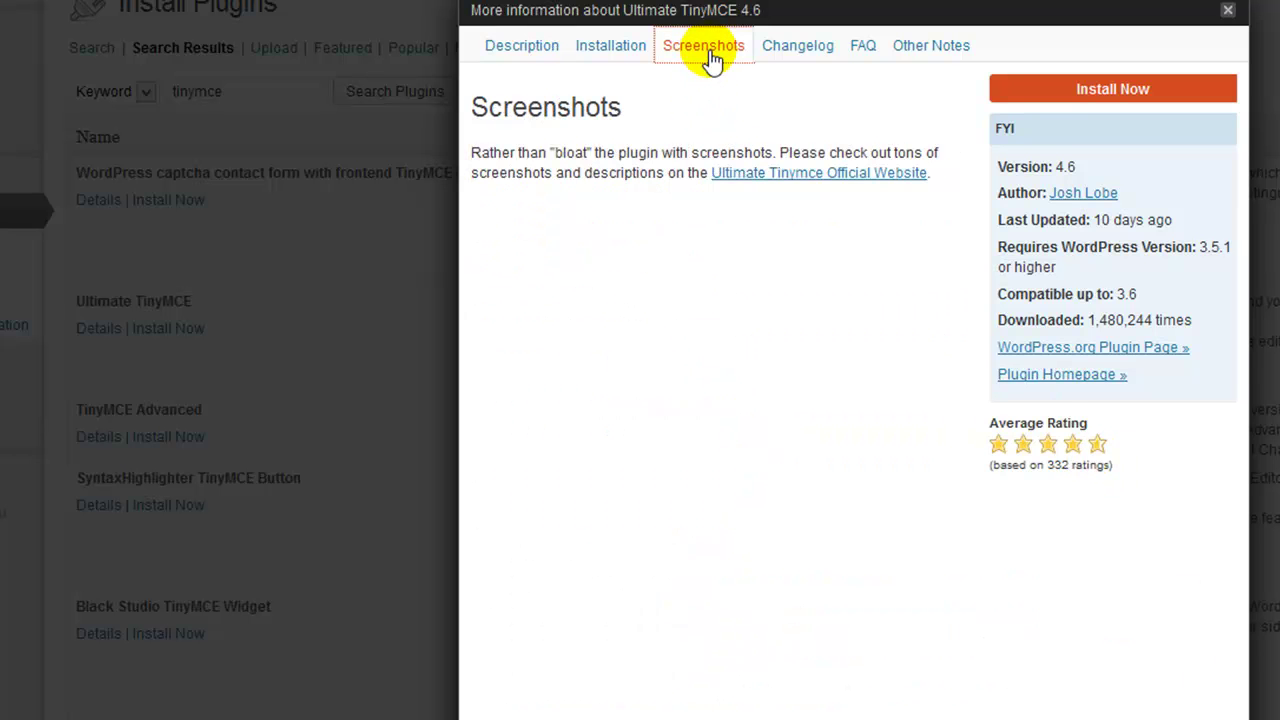
click(642, 55)
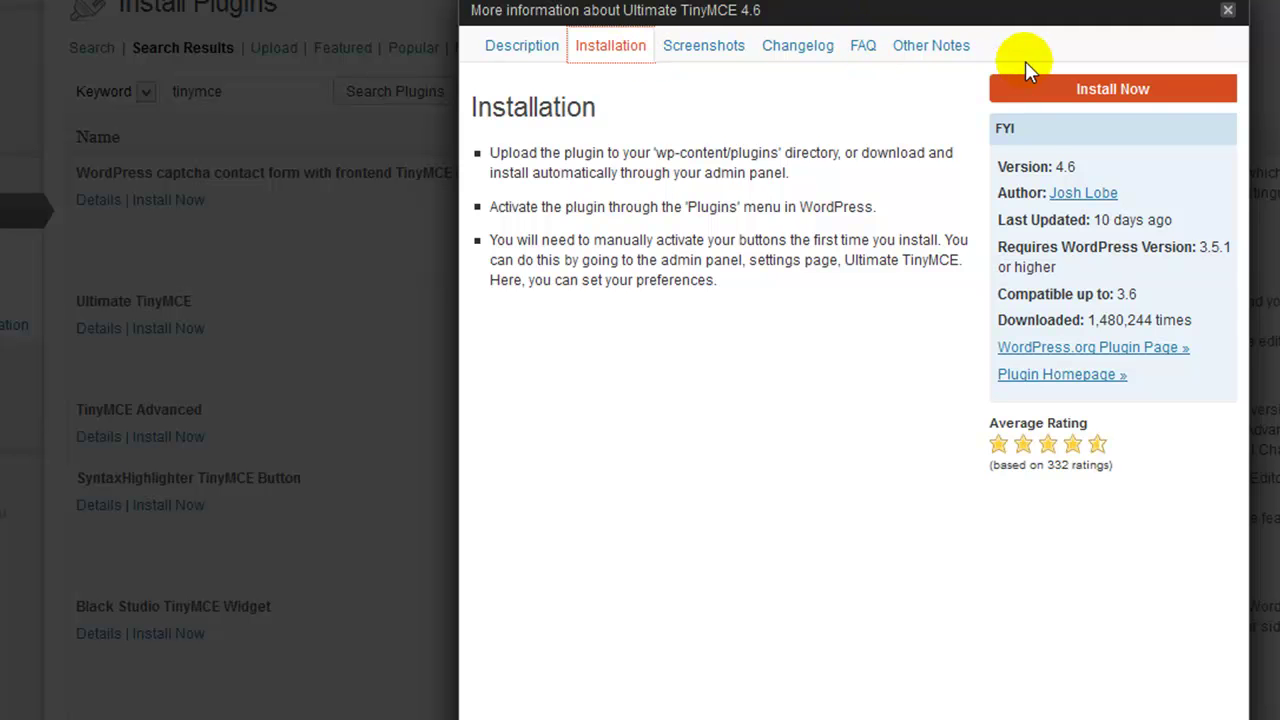
click(1098, 95)
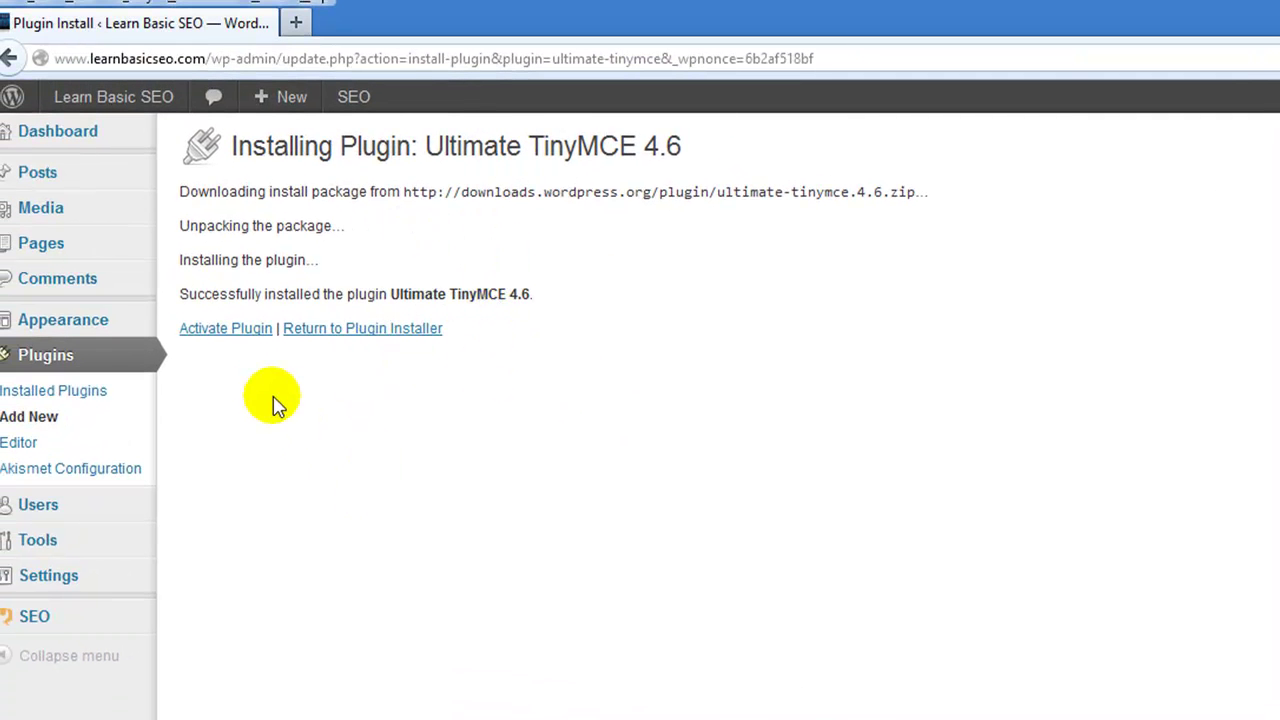
Activate the newly installed Ultimate TinyMCE plugin
click(238, 342)
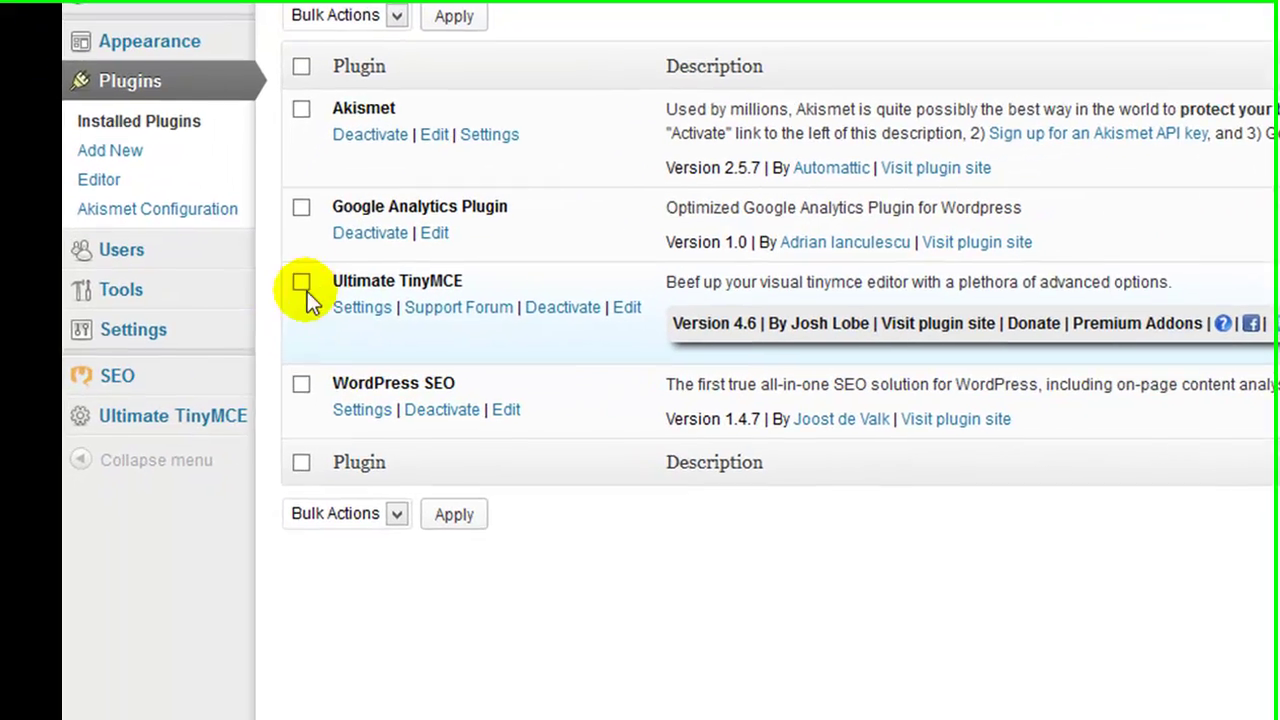
In Ultimate TinyMCE settings, place Font Select and Font Size on Row 1 and save the button options
click(362, 314)
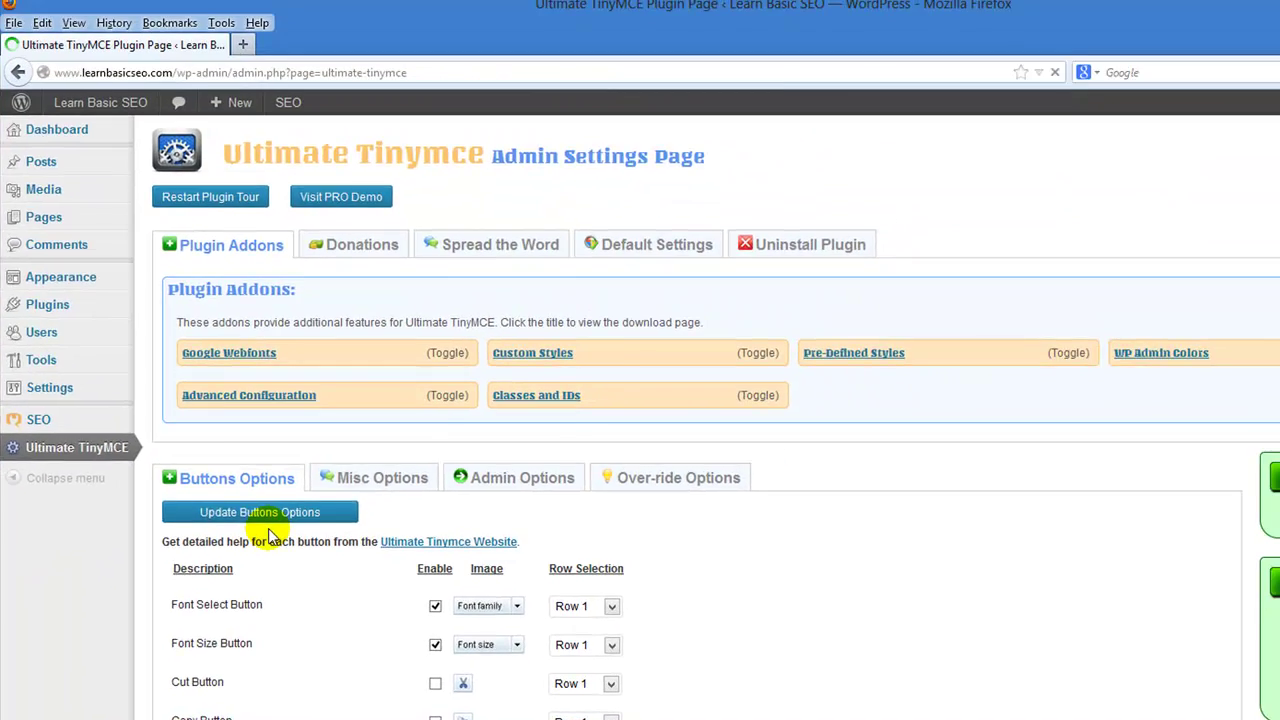
scroll(500, 586, down, 10)
scroll(494, 571, up, 5)
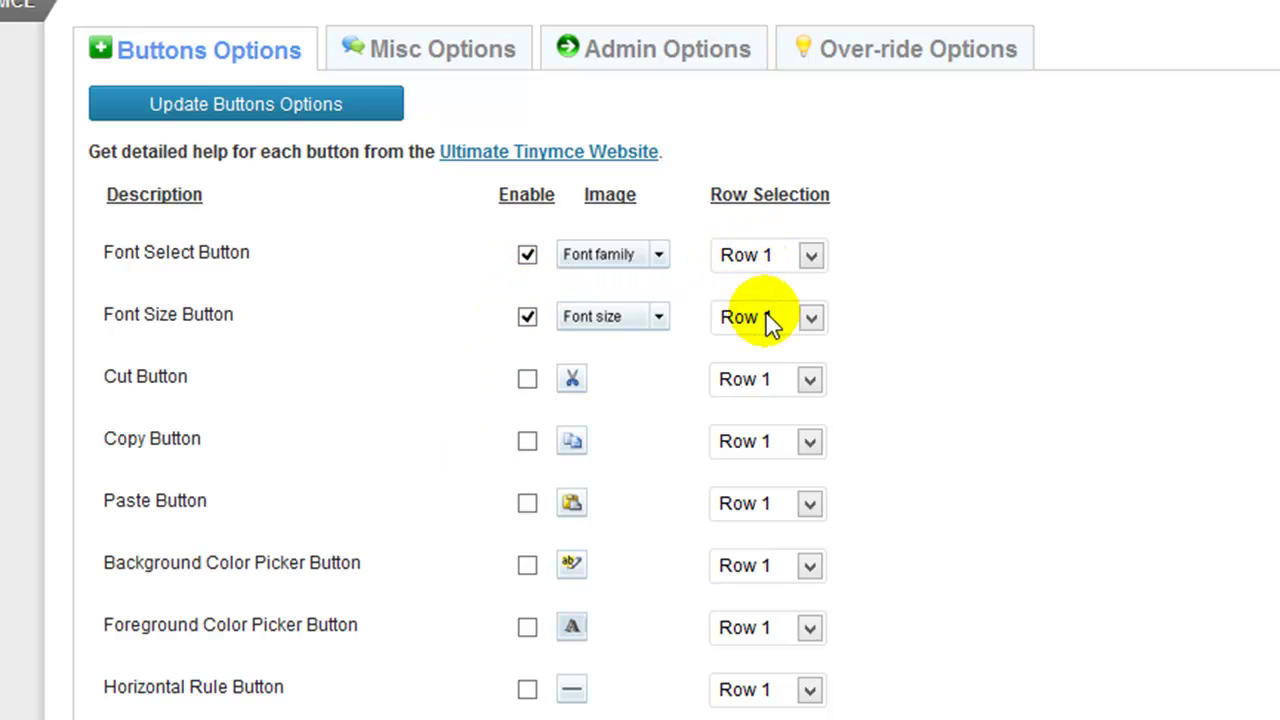
click(811, 256)
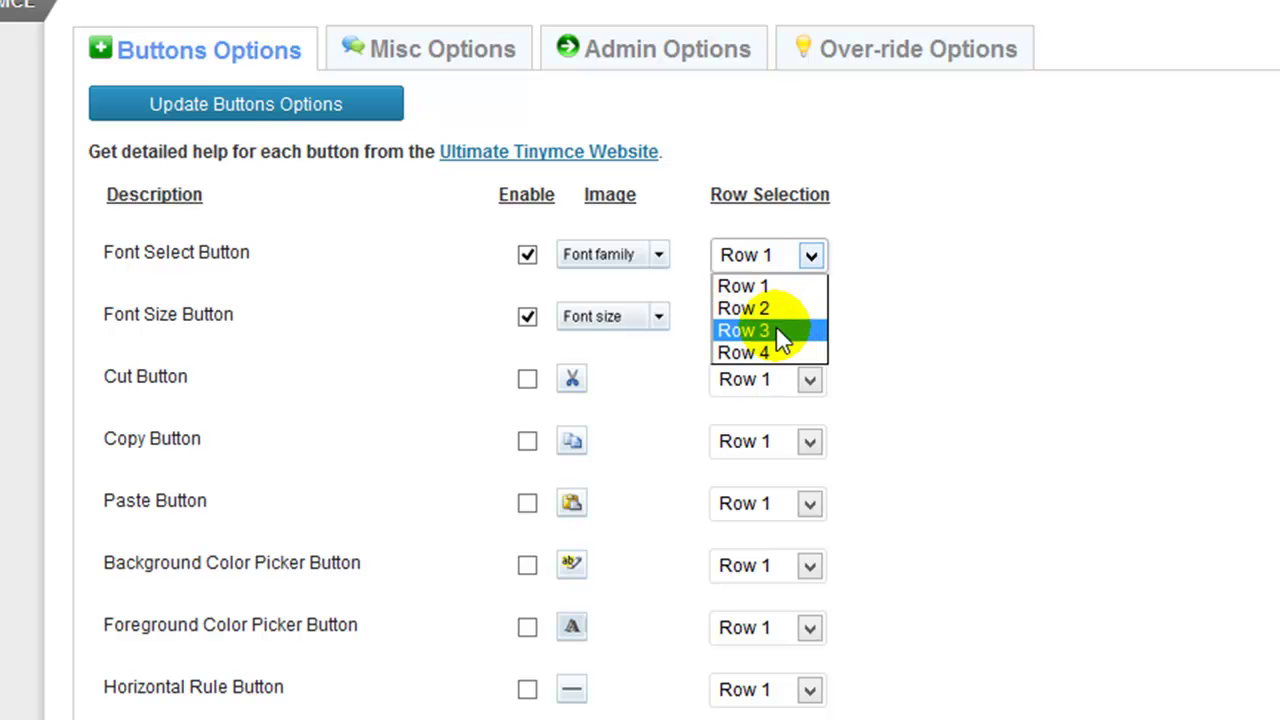
click(773, 285)
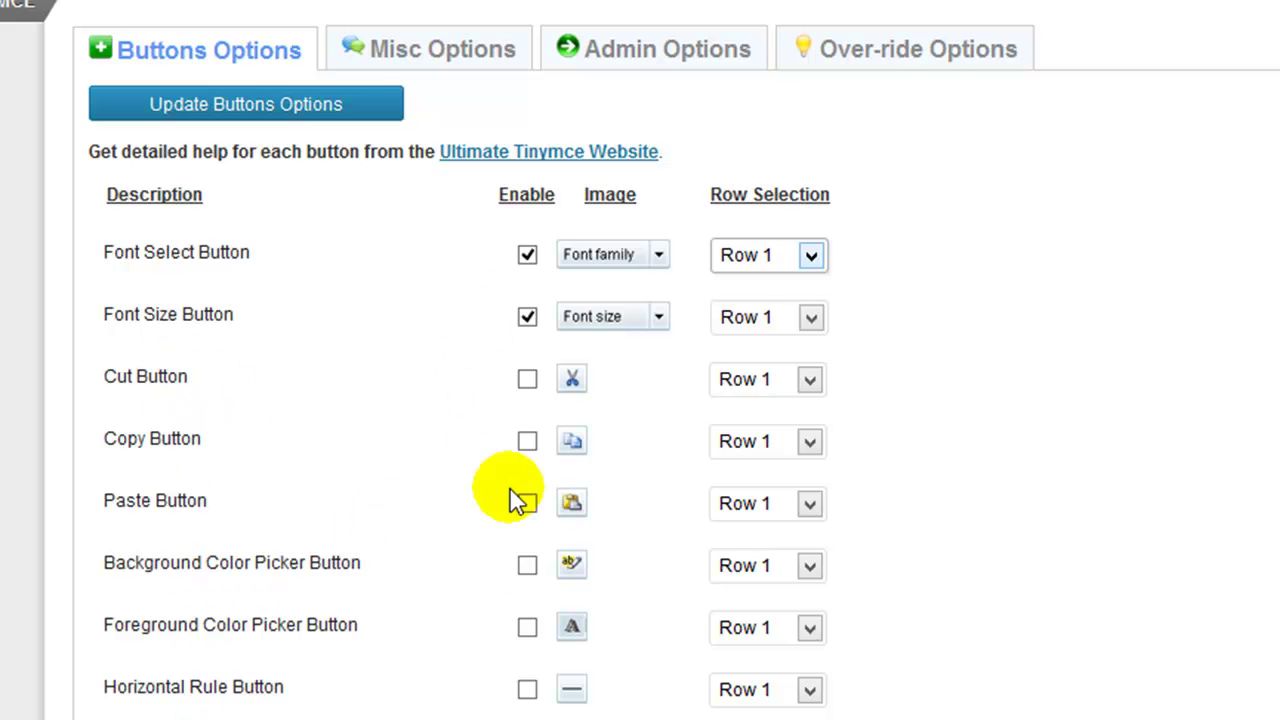
scroll(514, 500, down, 7)
scroll(501, 579, down, 7)
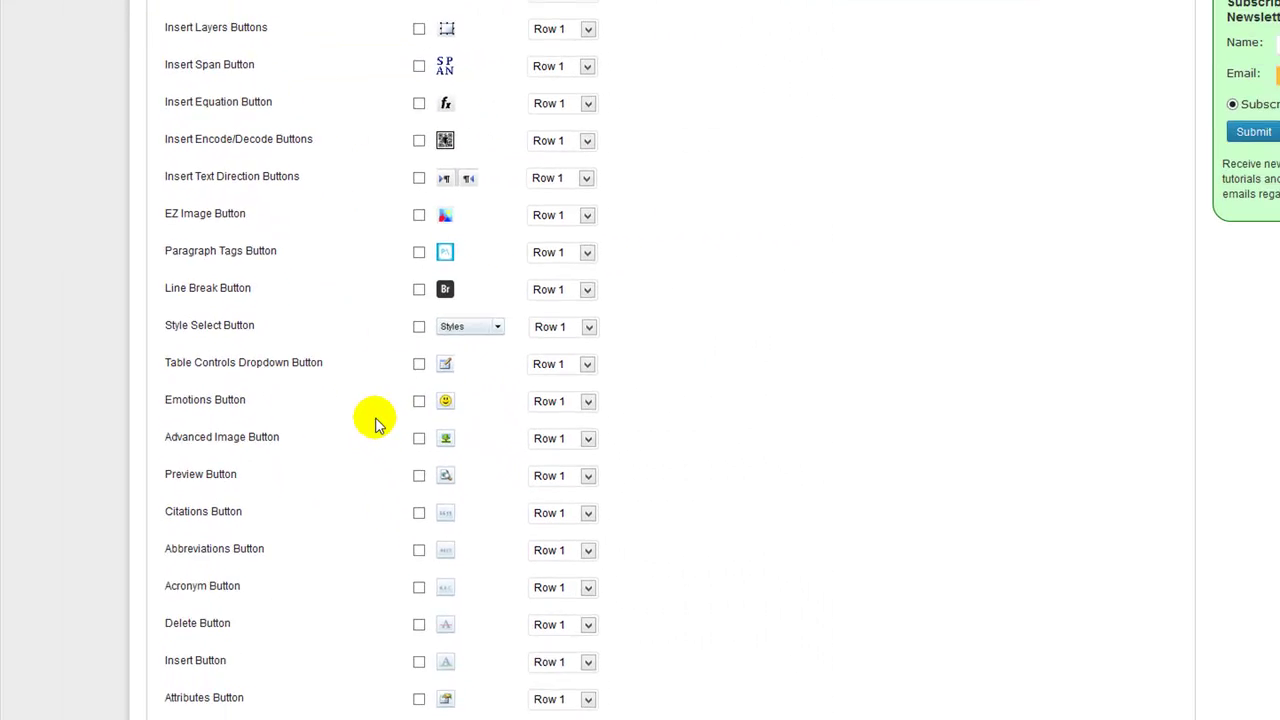
scroll(377, 424, down, 10)
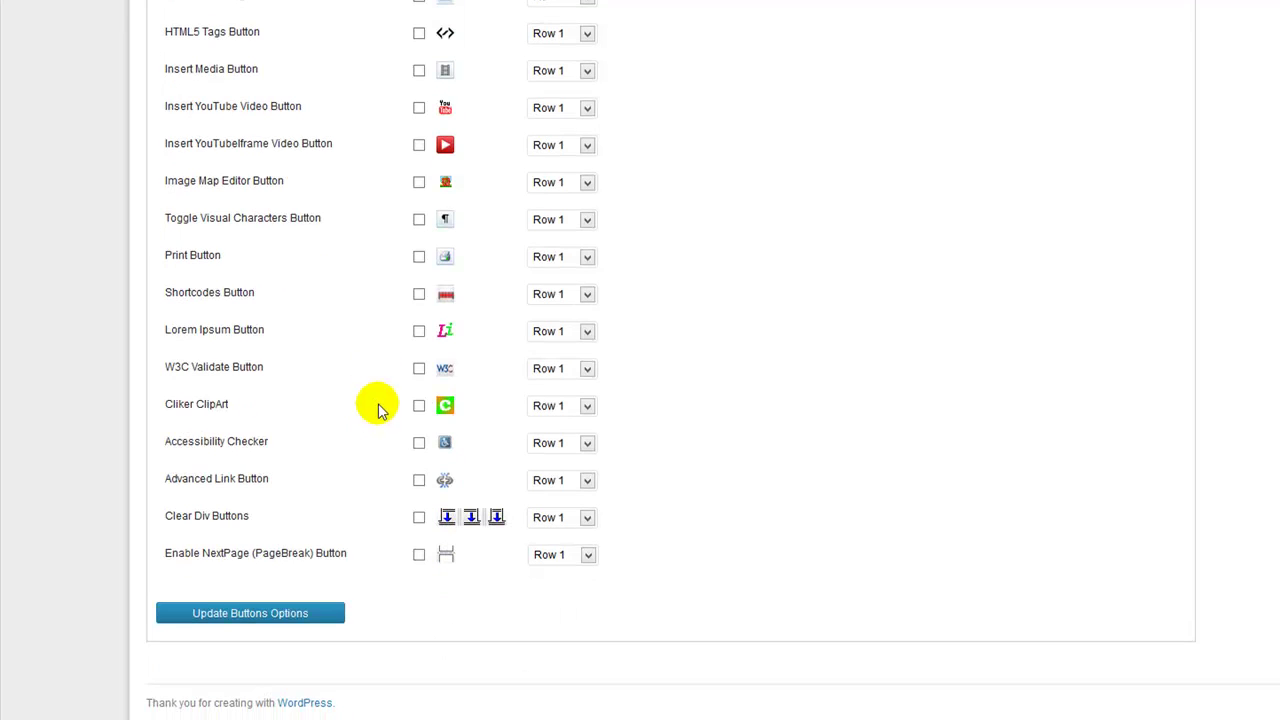
click(246, 617)
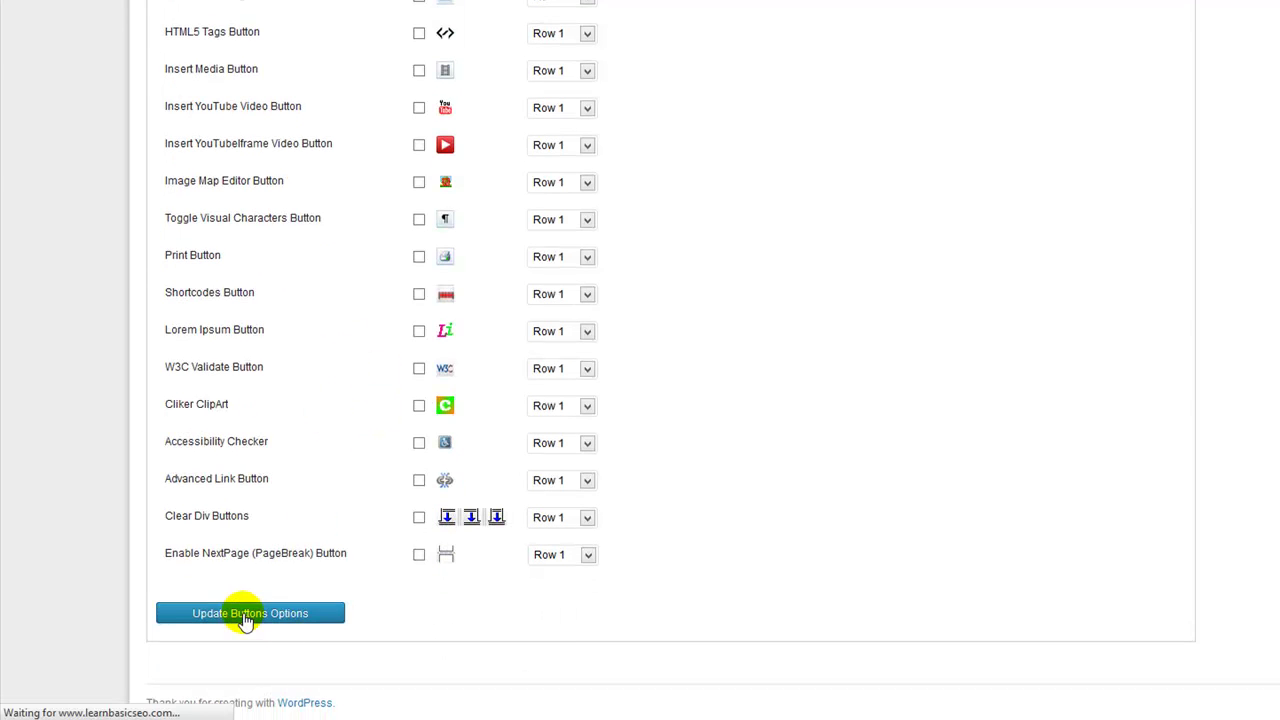
scroll(243, 609, down, 4)
scroll(292, 470, up, 4)
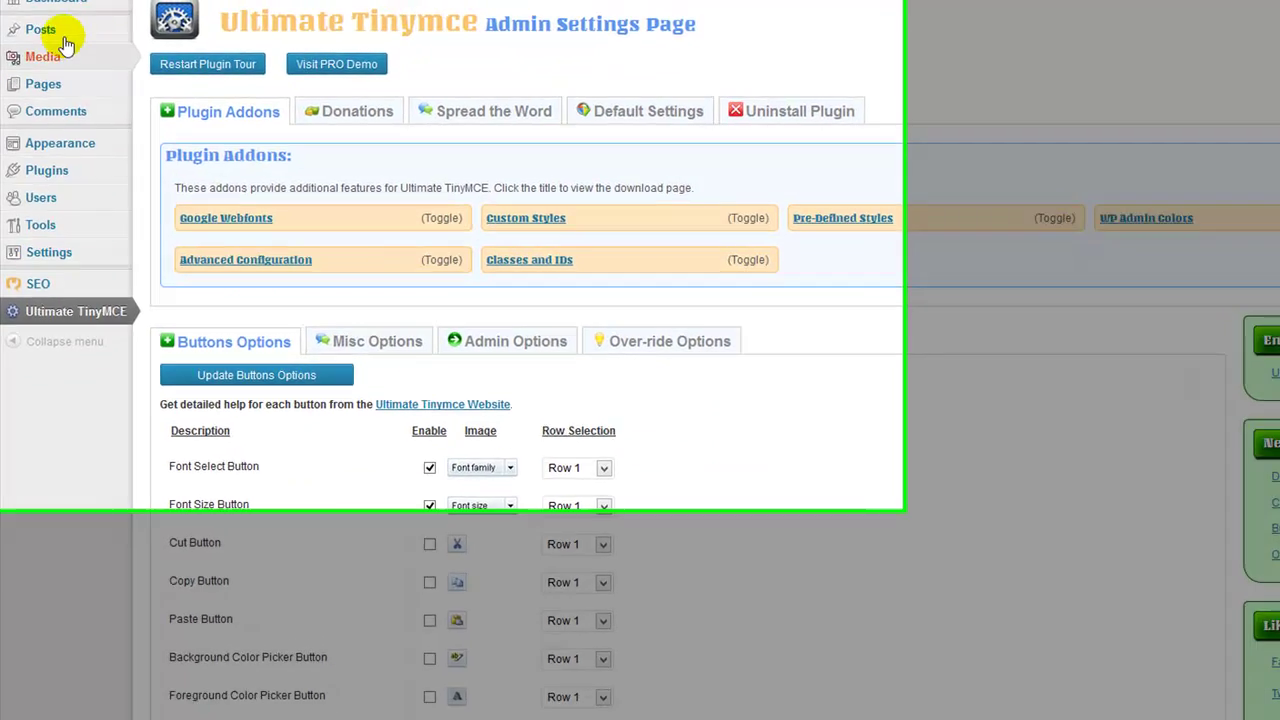
mouse_move(45, 28)
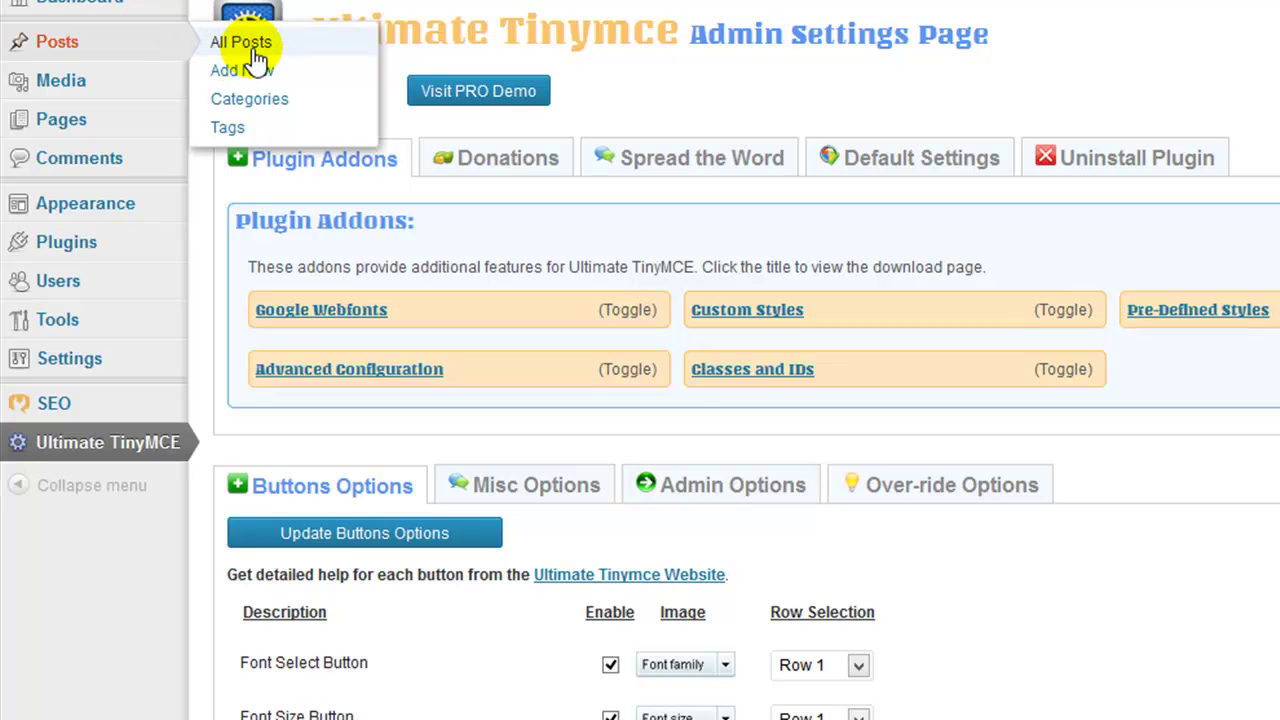
Open Hello world! from the All Posts list in the editor
click(252, 50)
scroll(260, 130, down, 1)
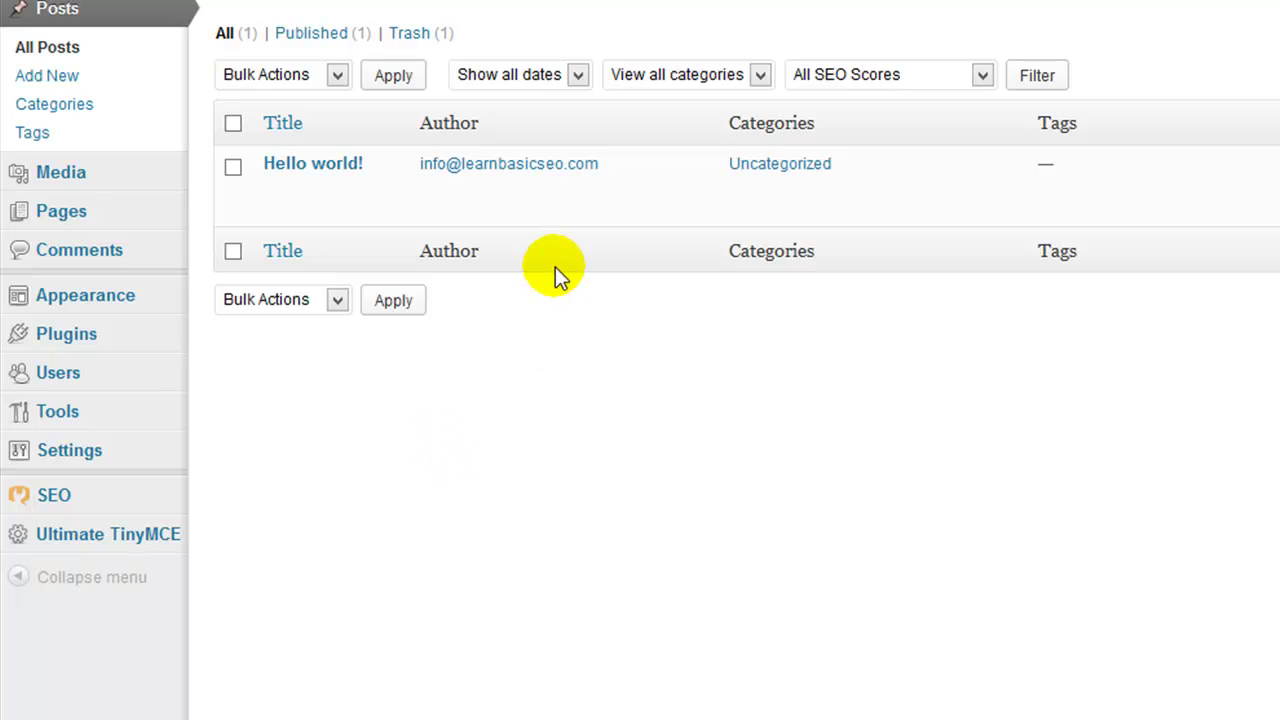
mouse_move(481, 186)
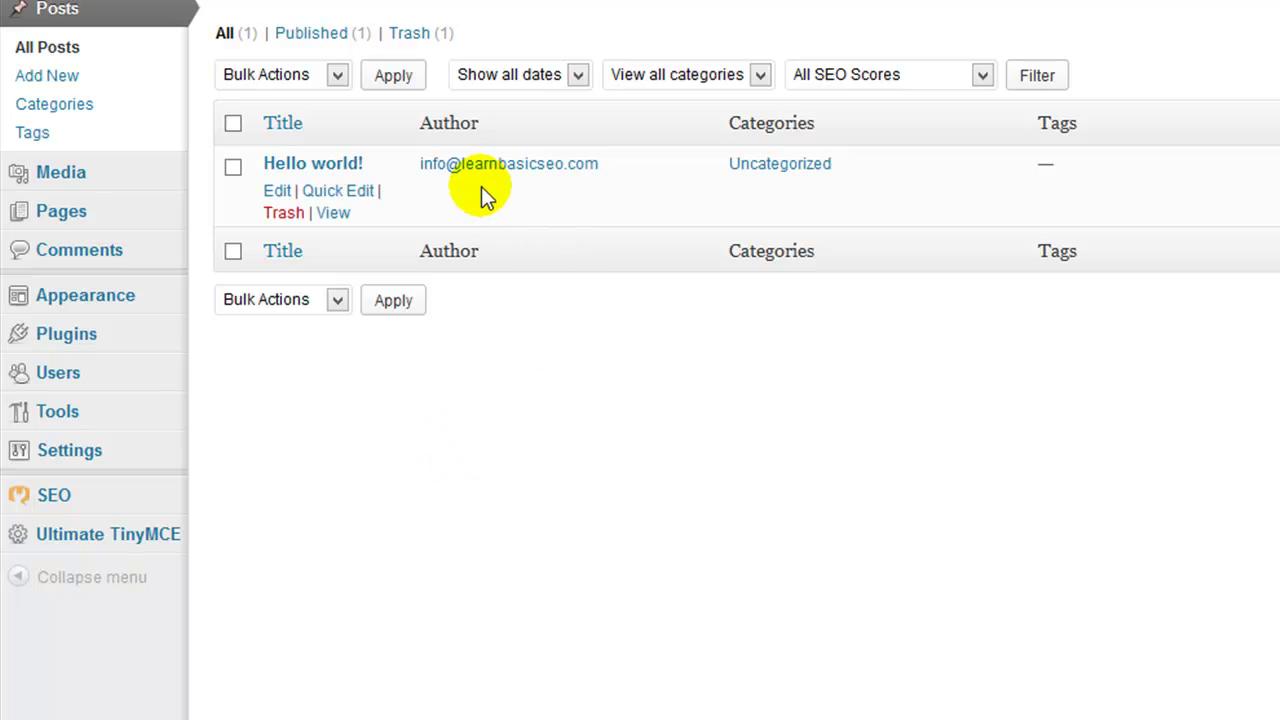
click(343, 166)
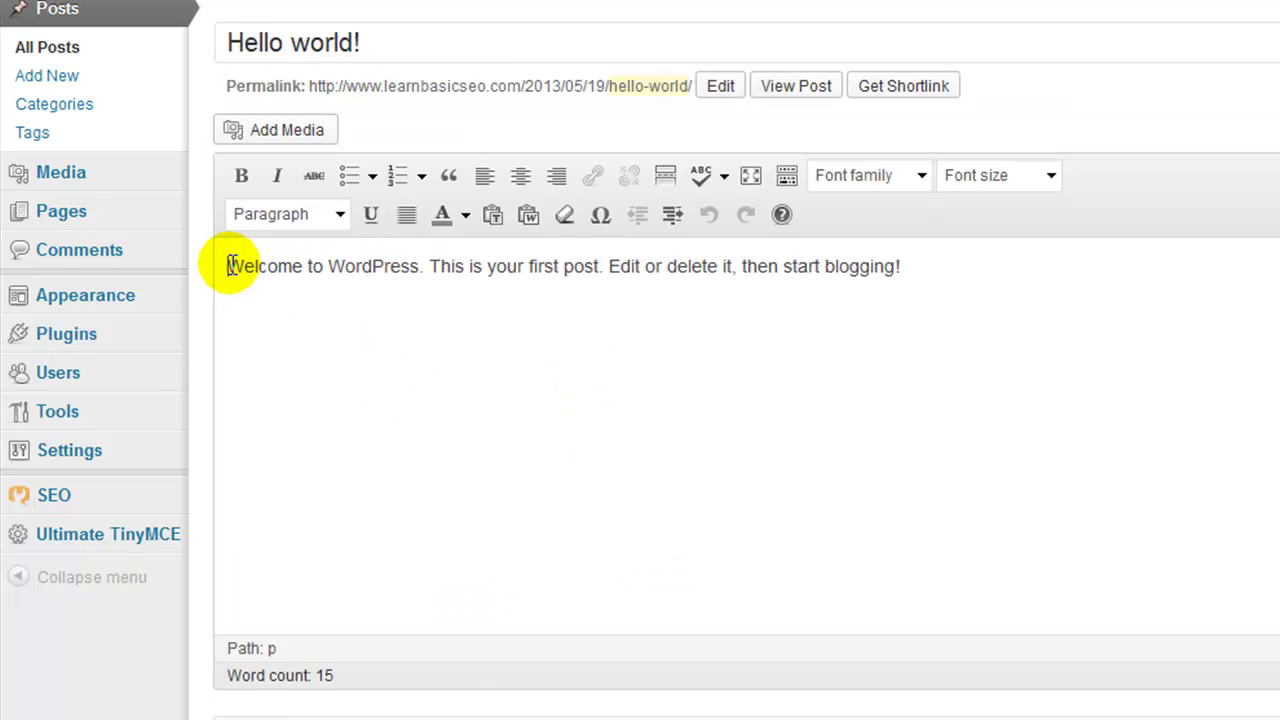
Set the sentence 'Welcome to WordPress.' to Times New Roman
drag(227, 266, 423, 267)
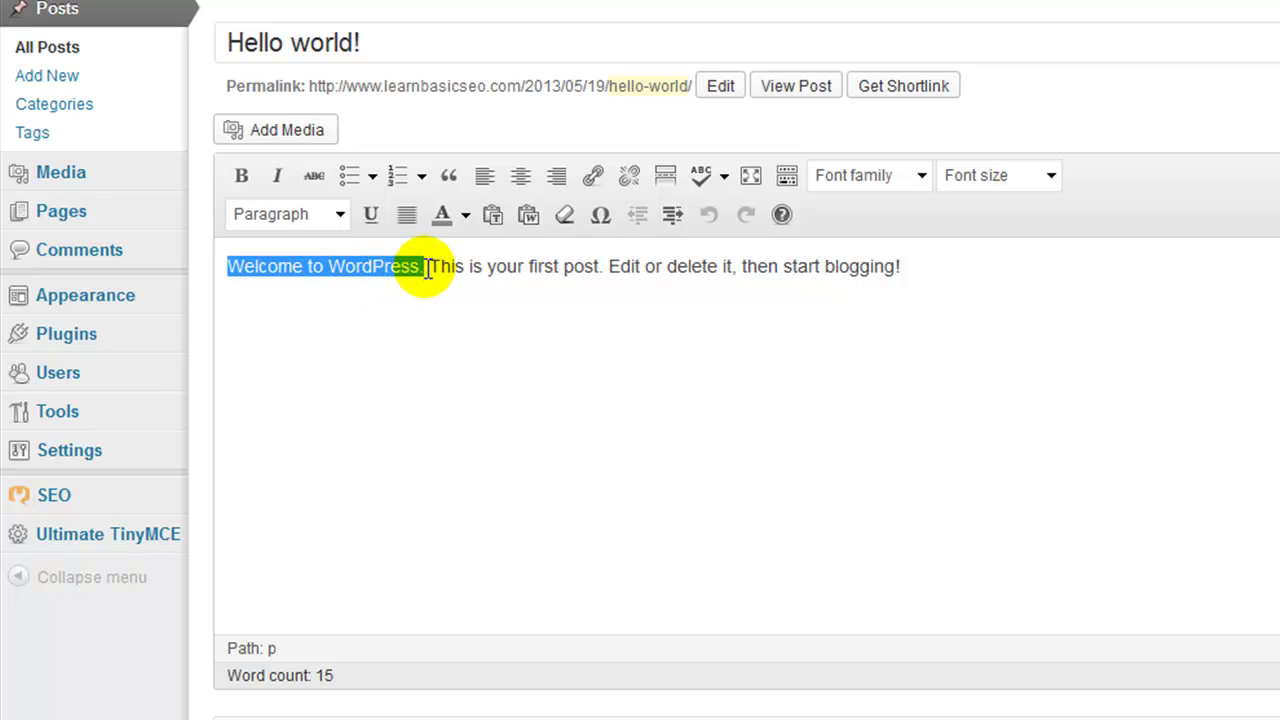
click(920, 176)
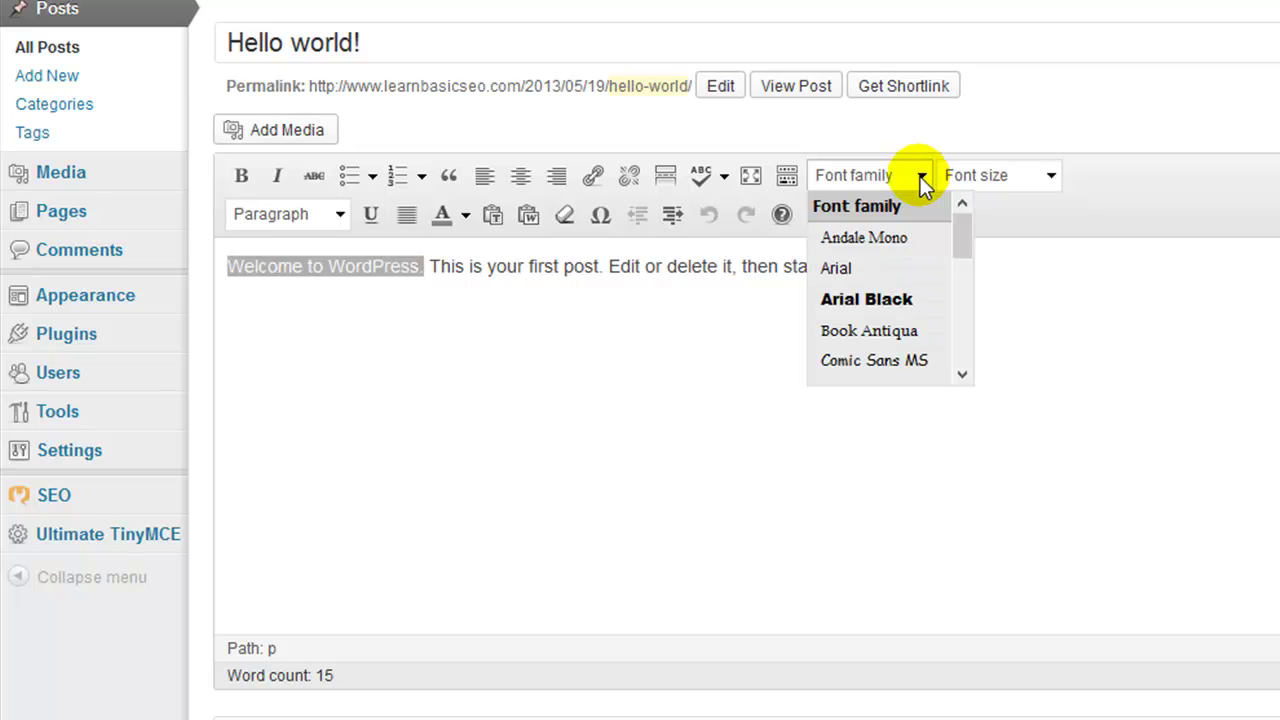
scroll(907, 286, down, 3)
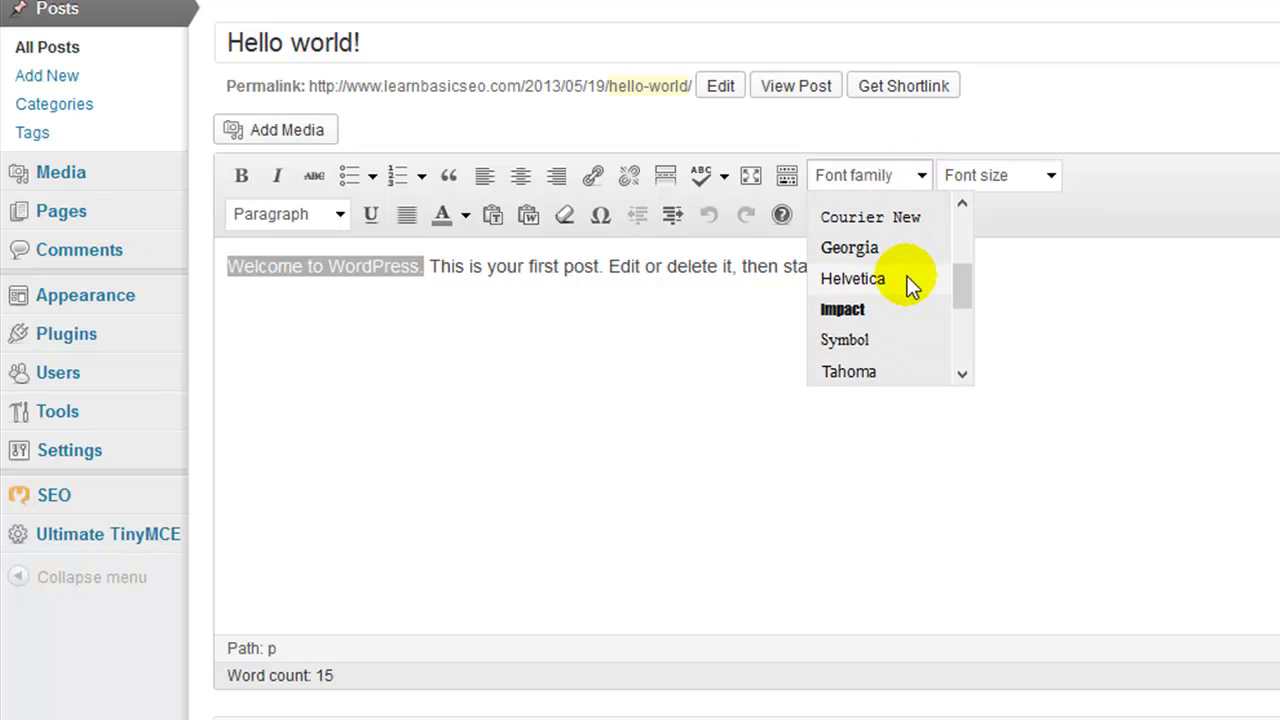
scroll(857, 262, down, 3)
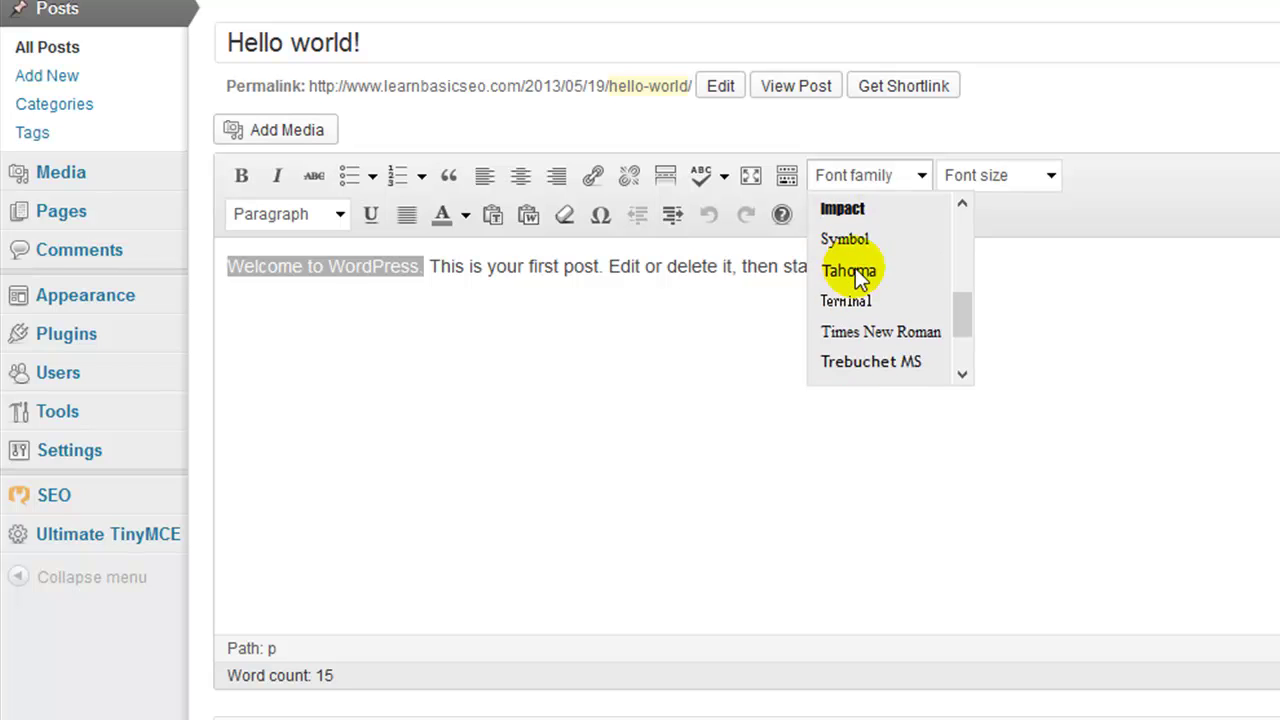
click(884, 262)
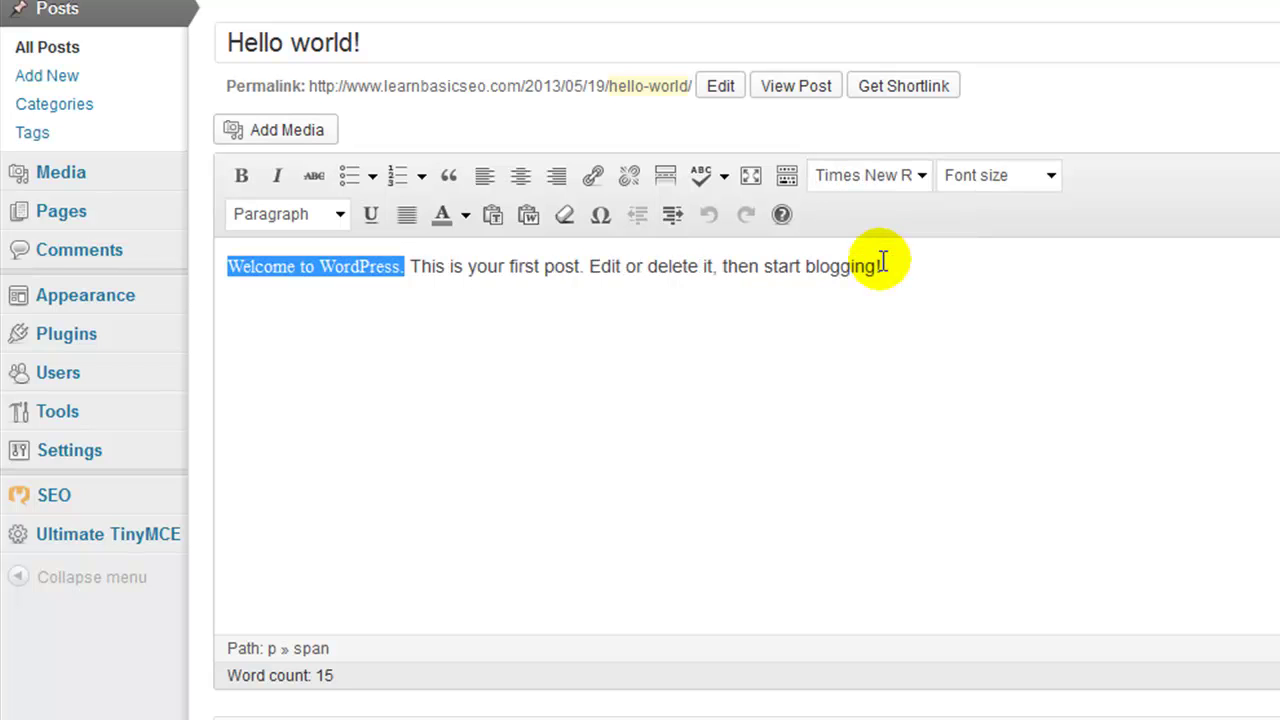
click(759, 308)
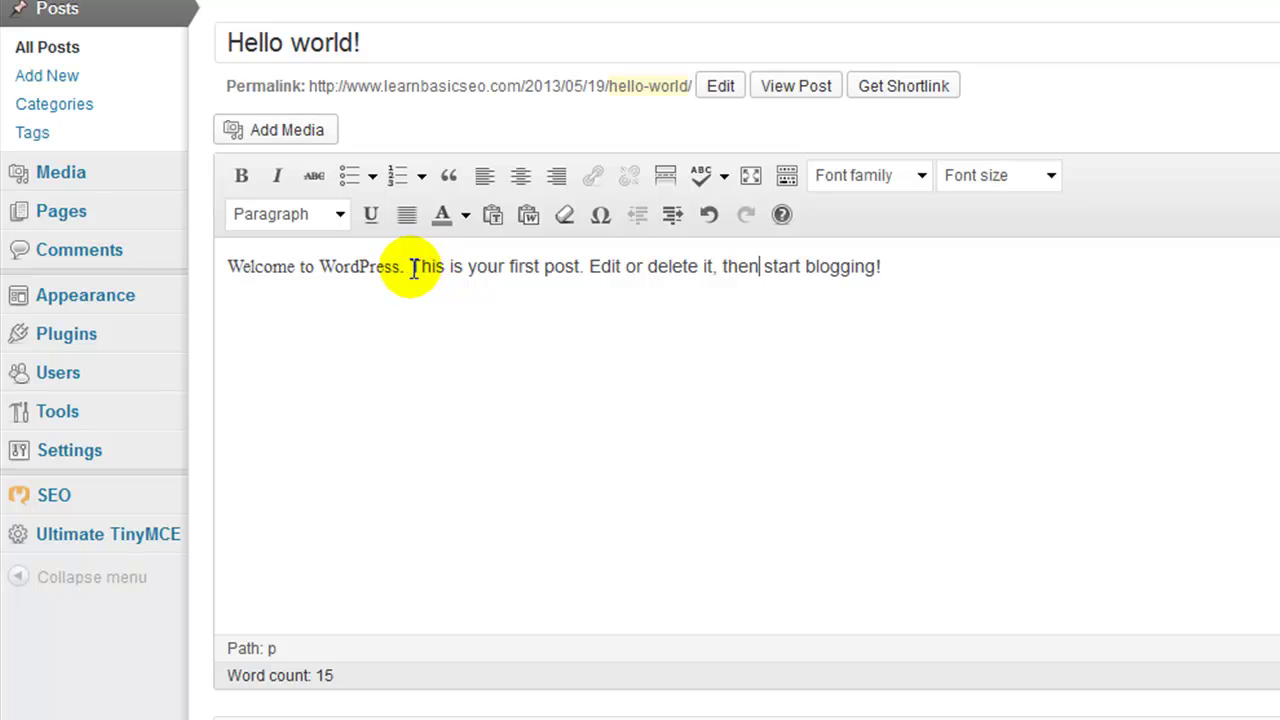
Make the sentence 'This is your first post.' 20px
drag(410, 266, 578, 264)
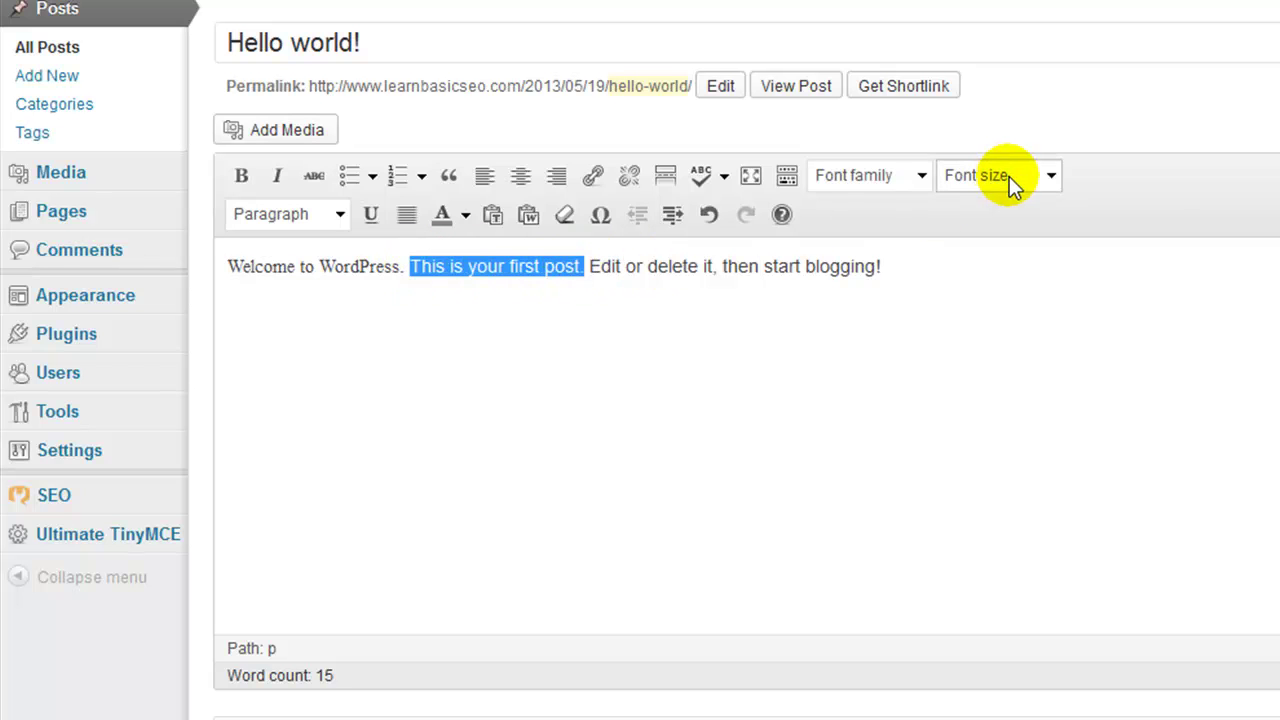
click(1009, 176)
scroll(1030, 272, down, 3)
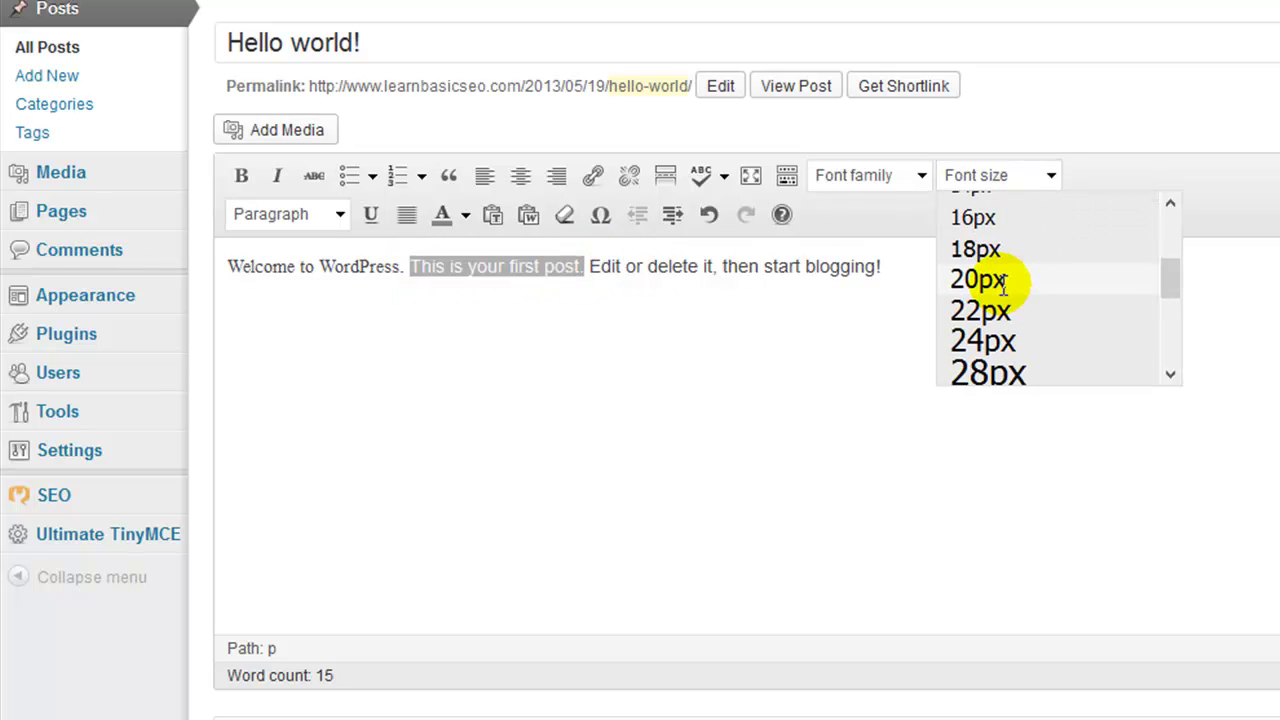
click(1012, 284)
Make the final sentence 44px in Verdana
drag(660, 278, 956, 274)
click(1023, 182)
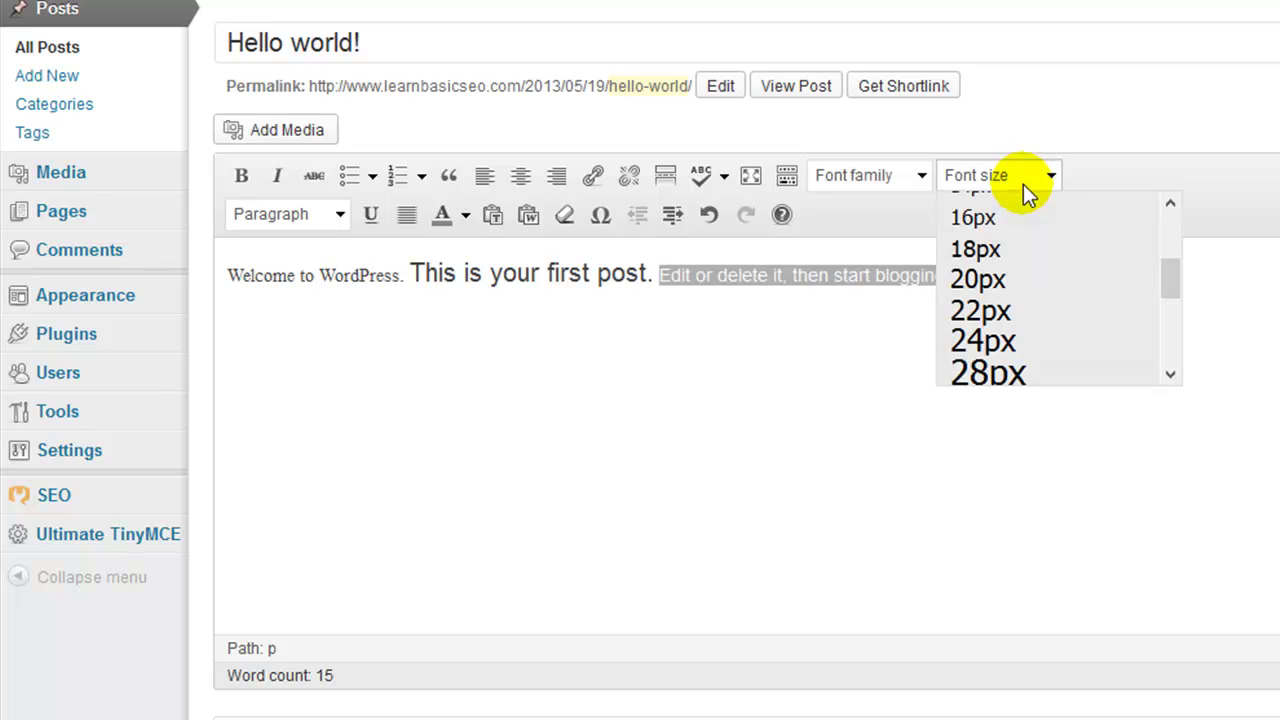
scroll(1018, 340, down, 5)
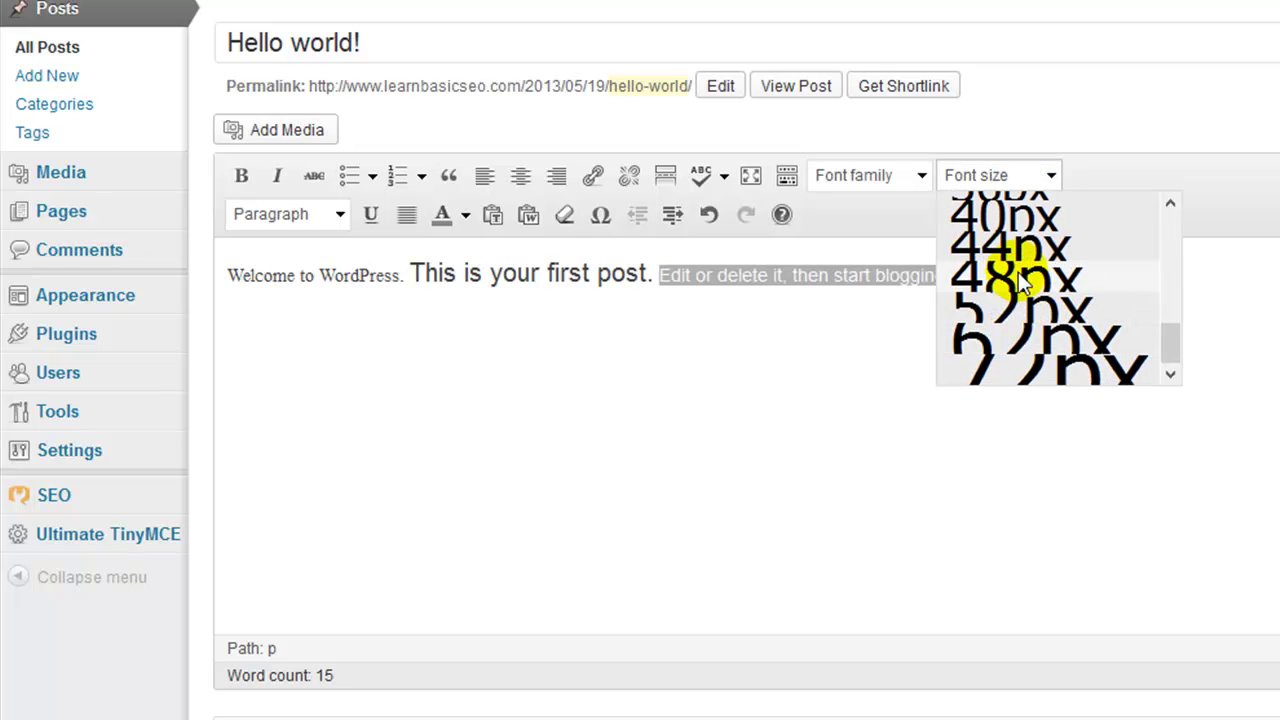
click(1016, 250)
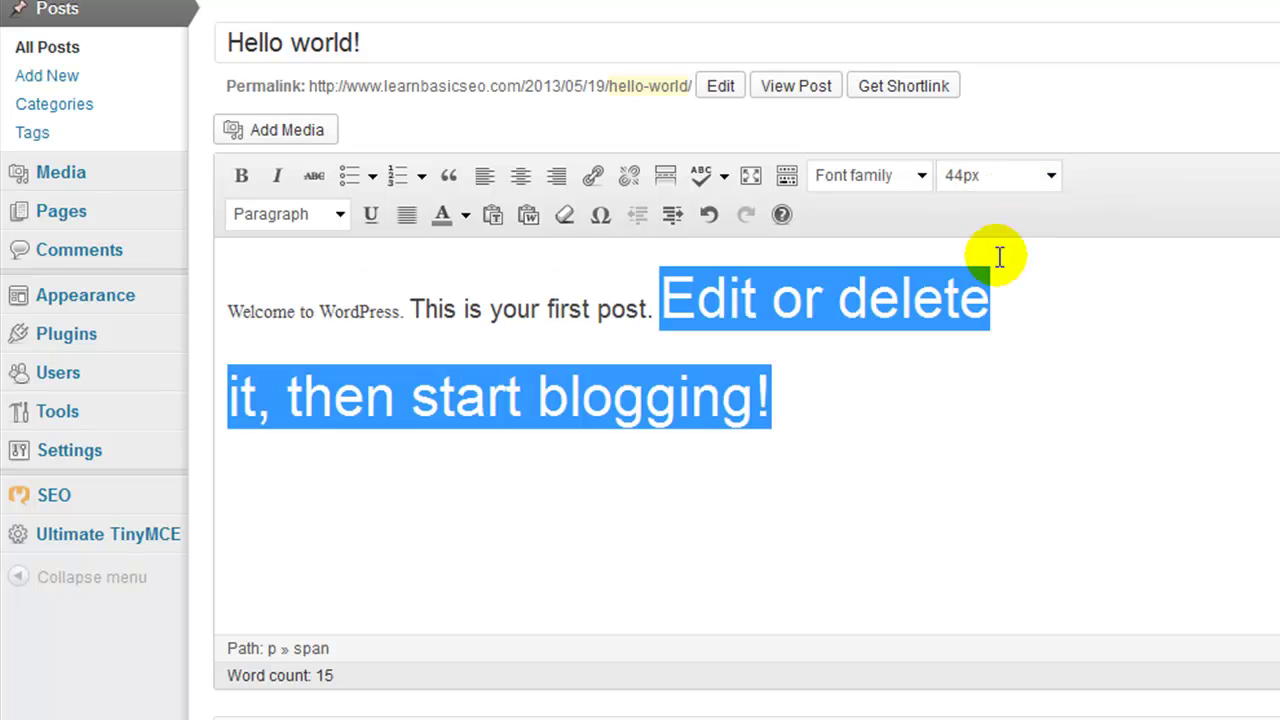
click(889, 177)
scroll(873, 300, down, 1)
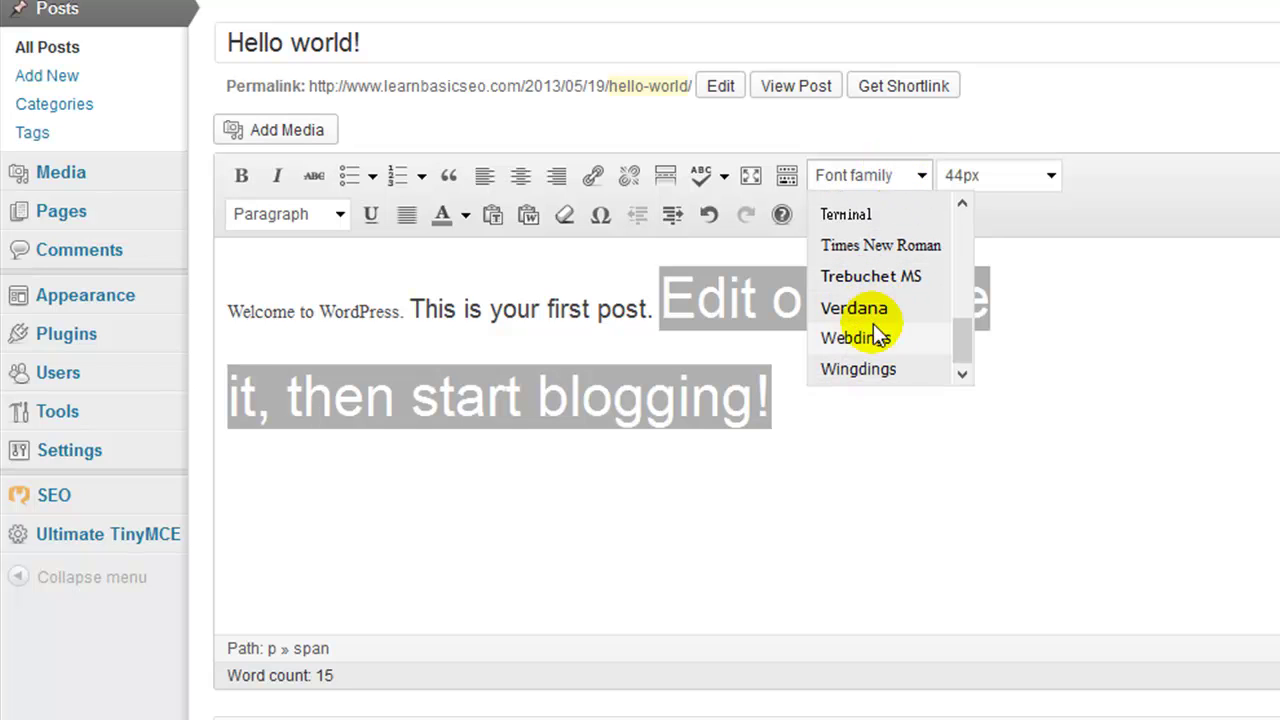
click(870, 308)
click(891, 451)
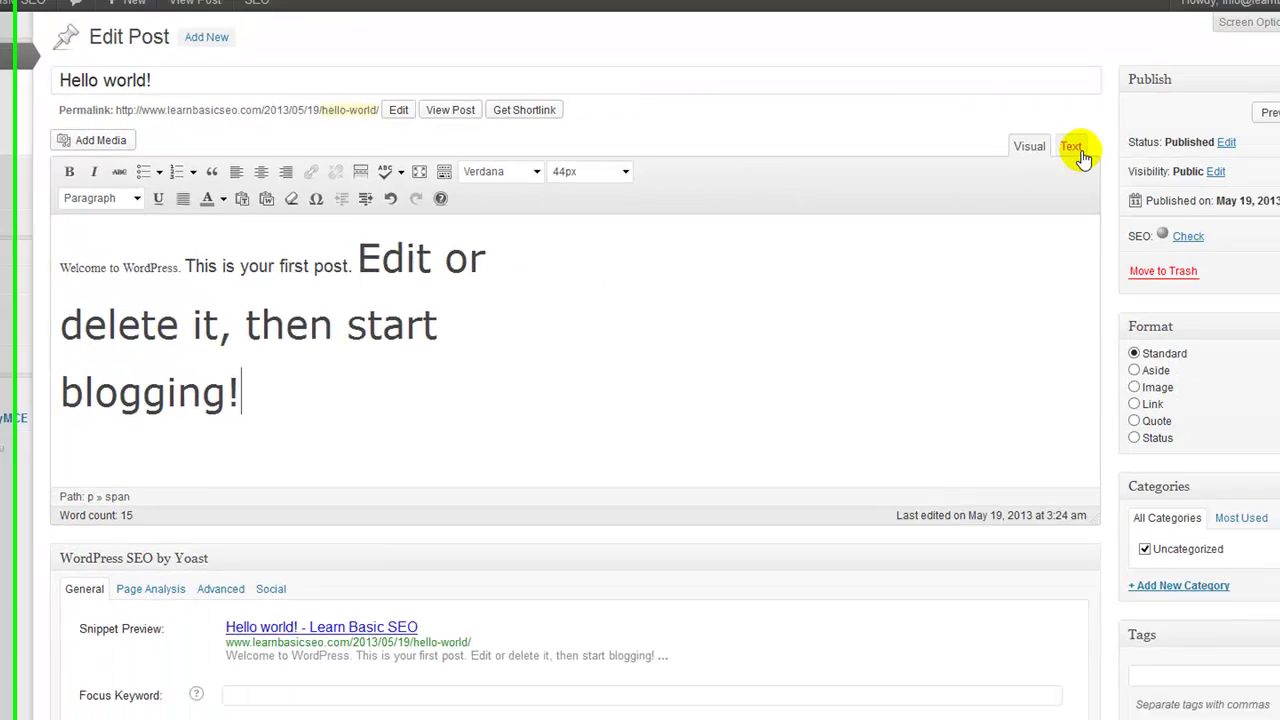
Switch to the Text view and highlight the 20px and 44px Verdana span styles
click(1077, 149)
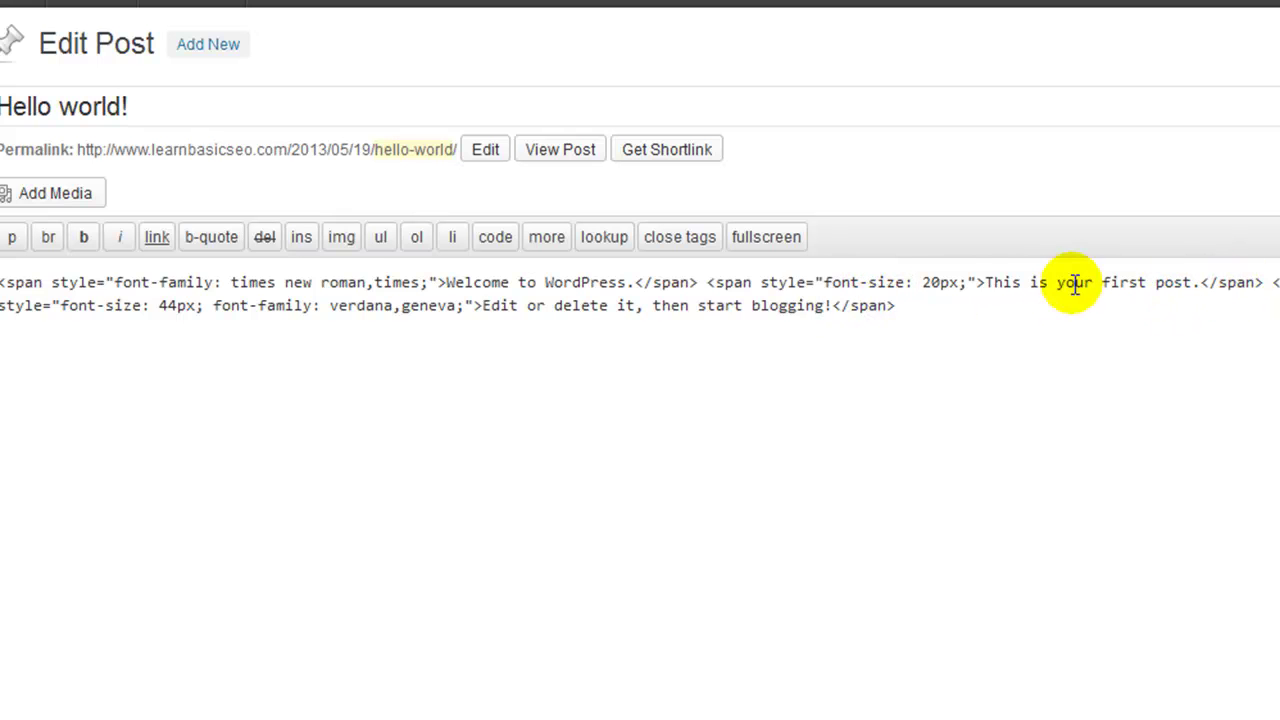
drag(831, 284, 958, 284)
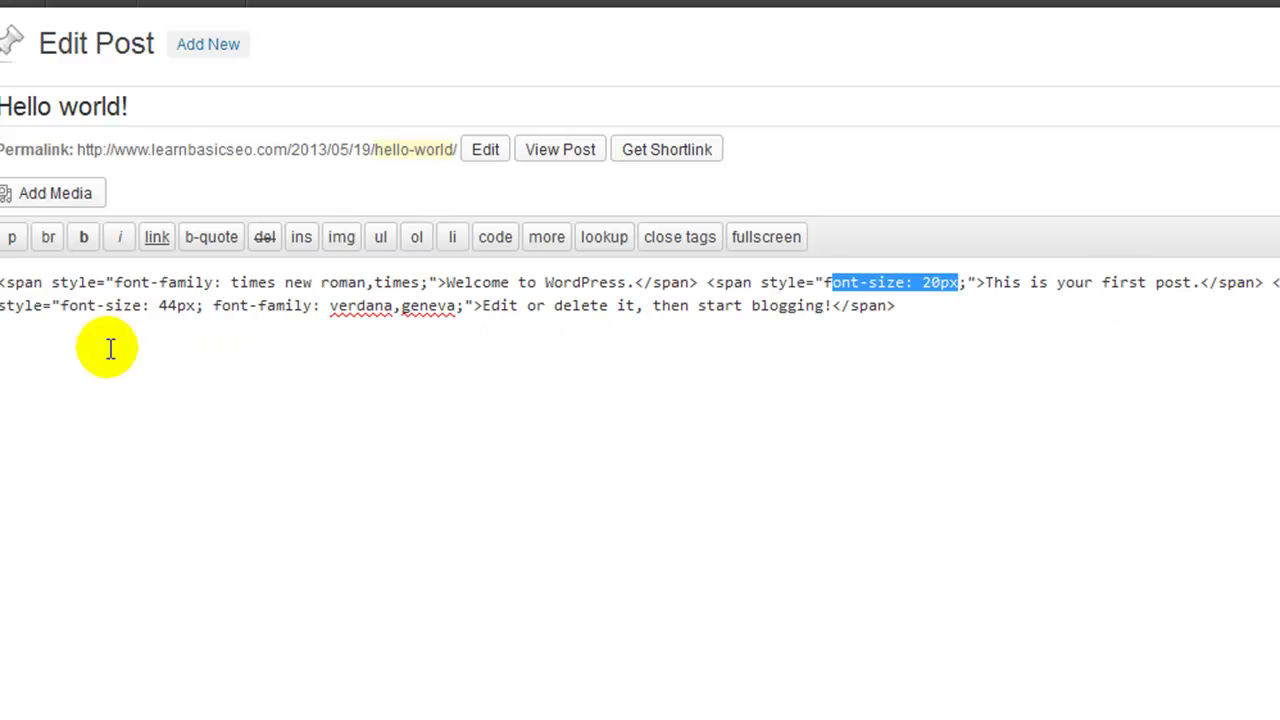
drag(41, 310, 455, 310)
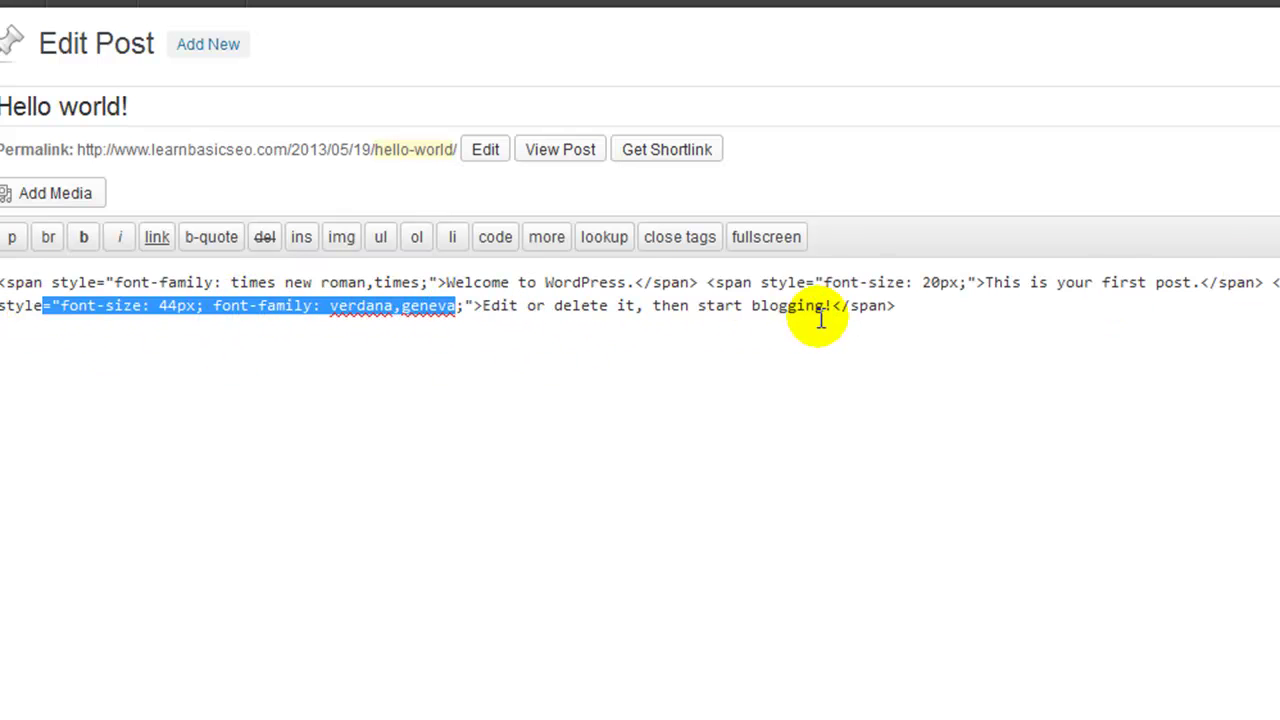
Update the post and highlight its Times New Roman and 20px sentences on the live site
click(729, 429)
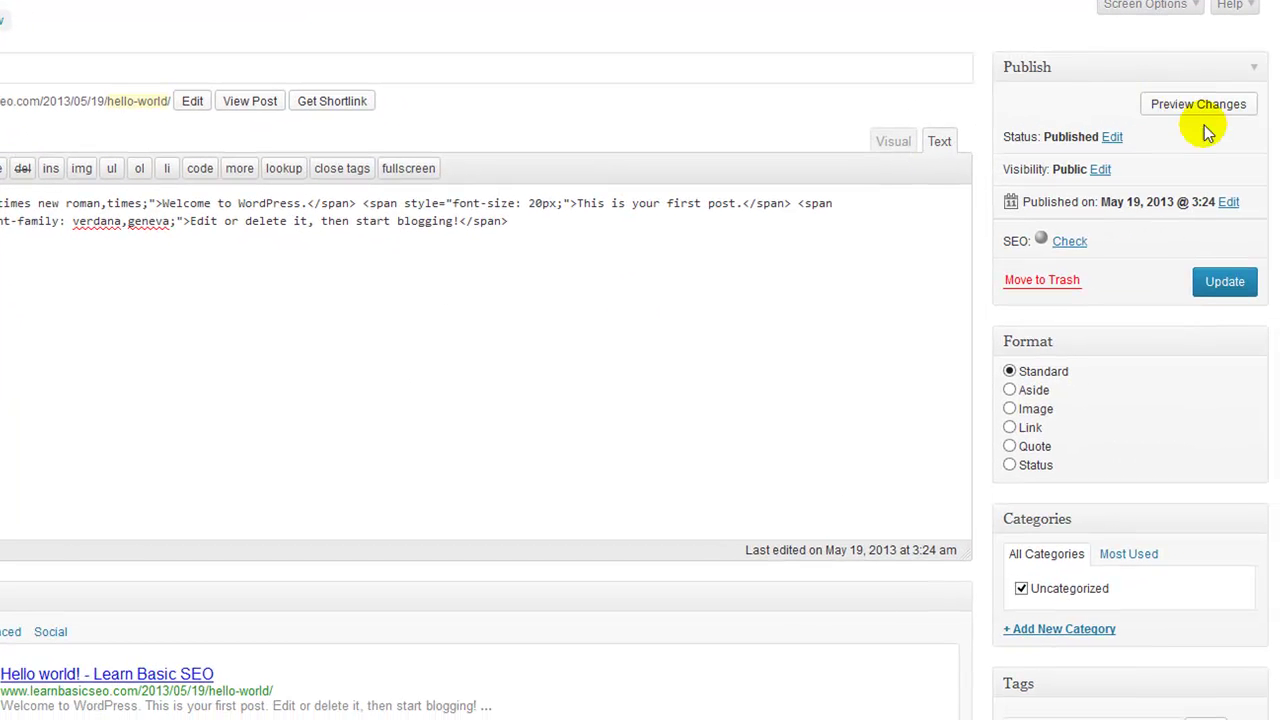
click(1208, 279)
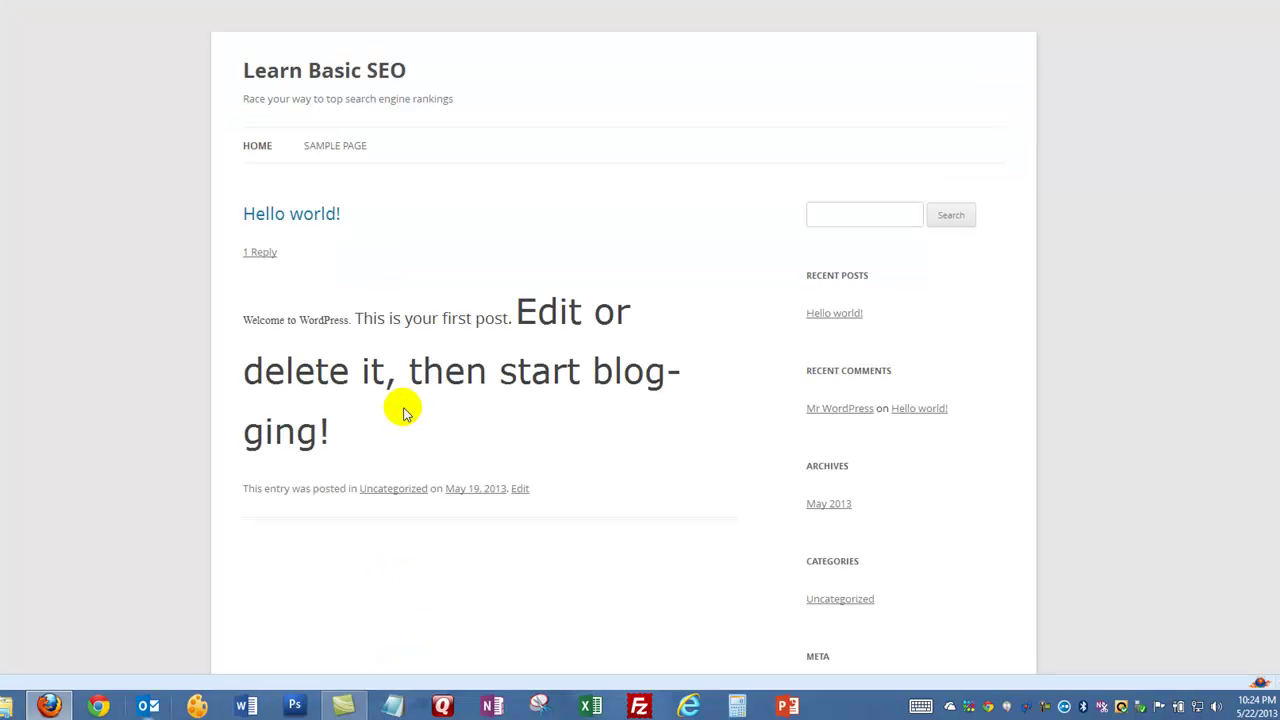
drag(240, 323, 343, 320)
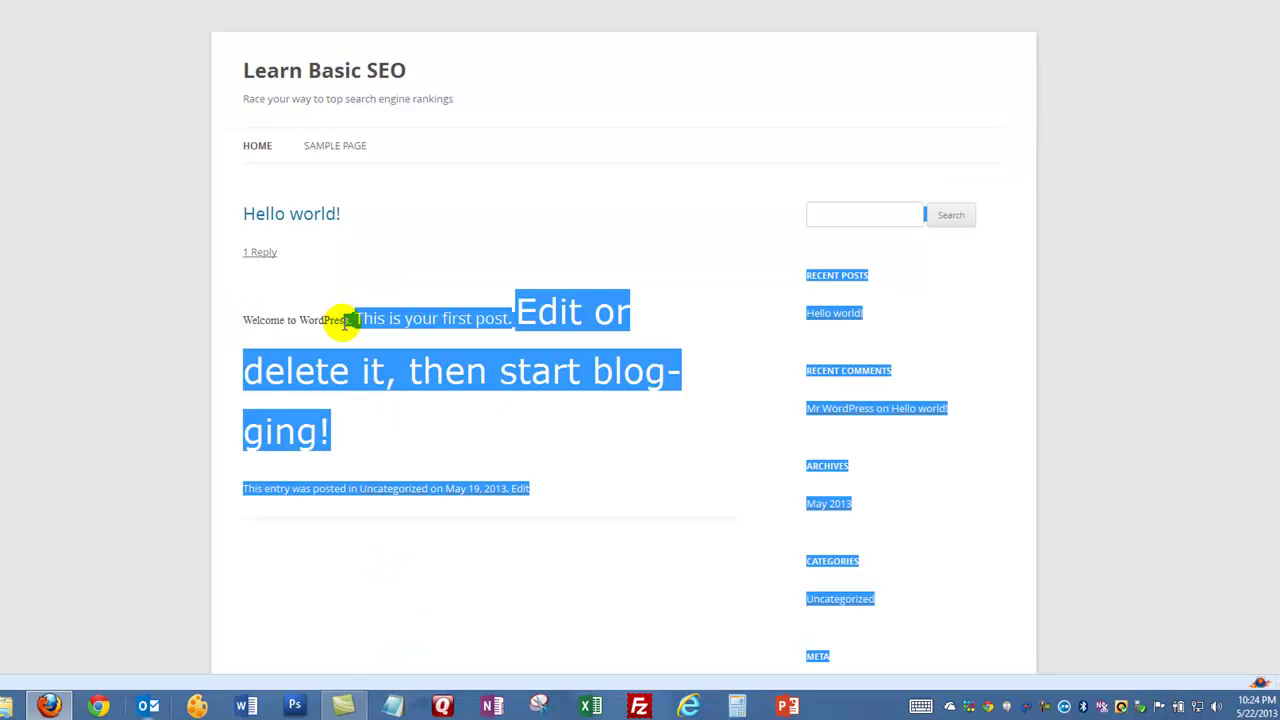
drag(250, 321, 335, 320)
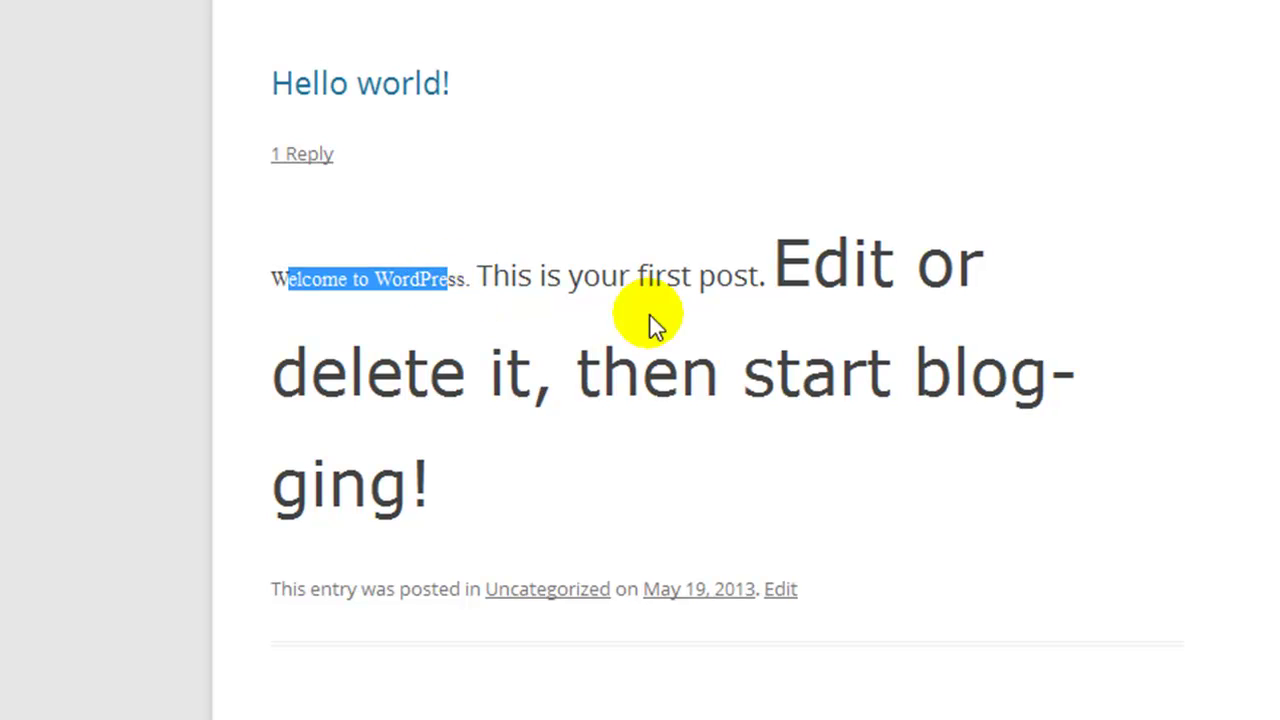
drag(480, 276, 905, 465)
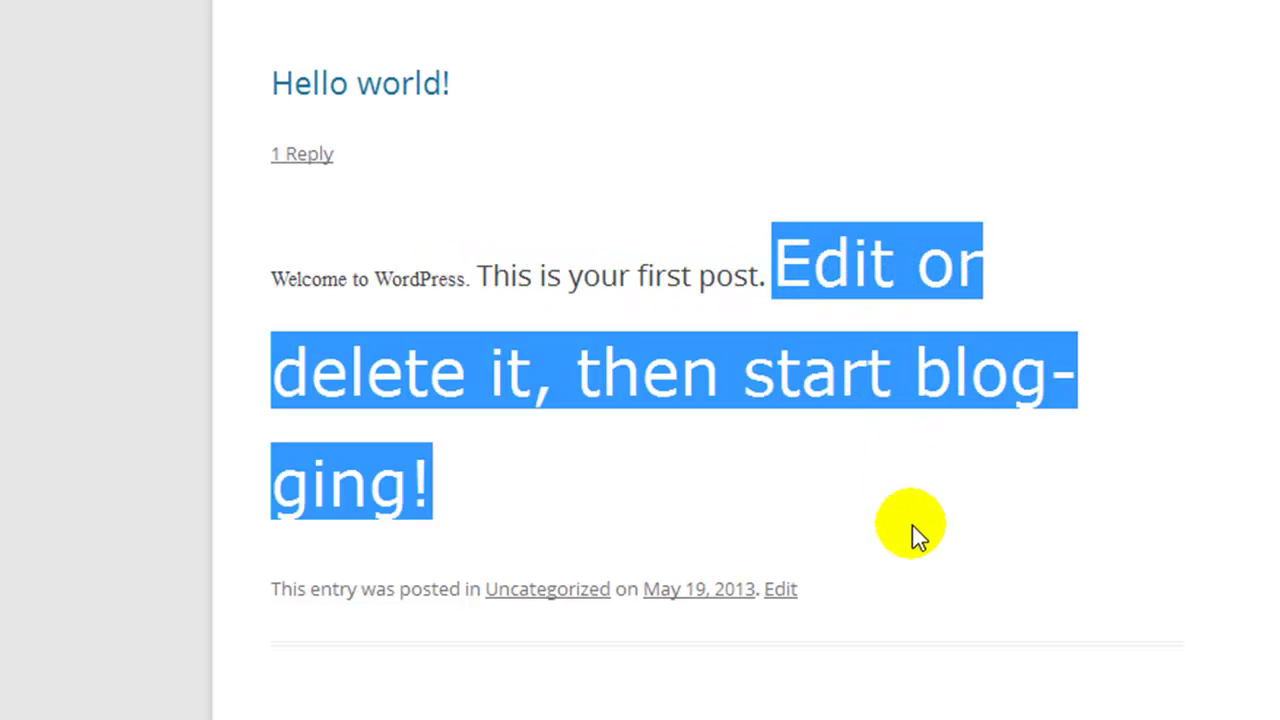